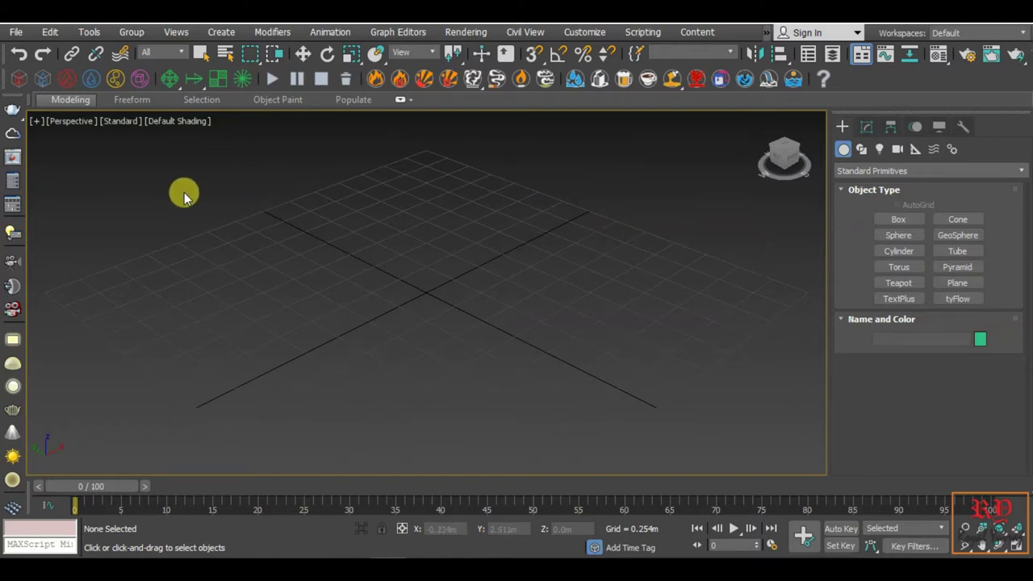
Change the main viewport from Perspective to the Front view
left_click(69, 122)
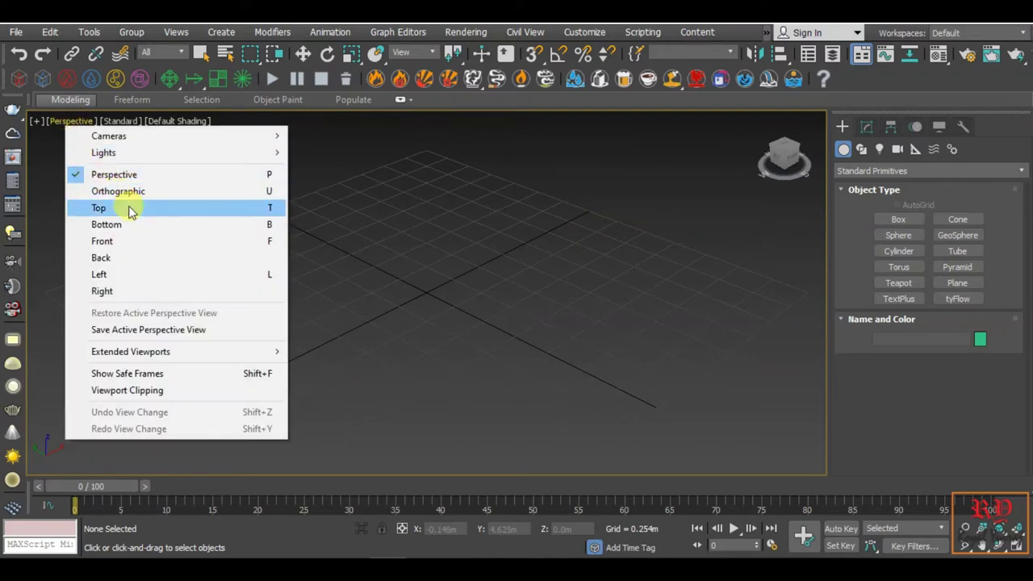
left_click(148, 242)
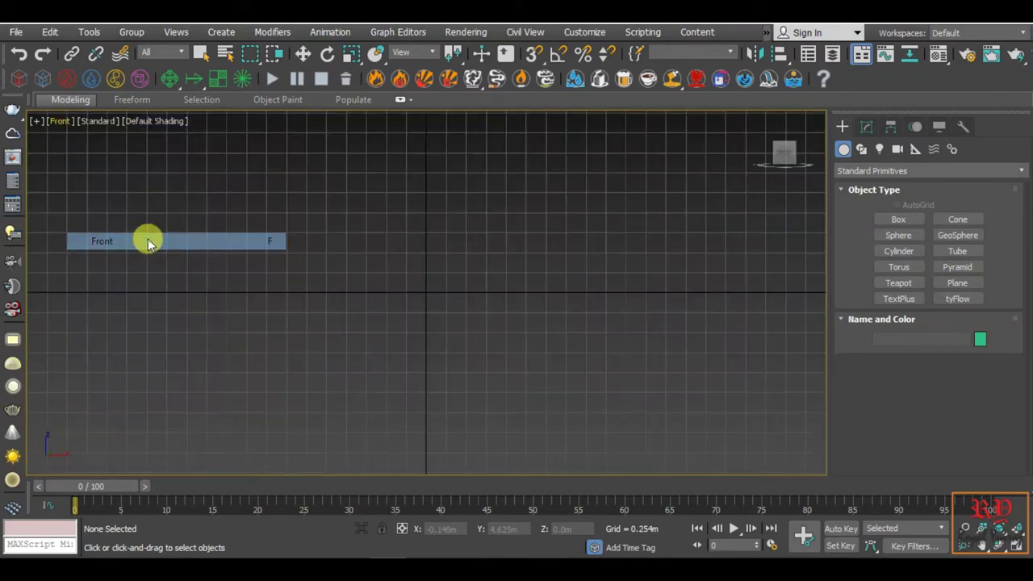
Keep the Front view, pan the grid slightly, and show the Shapes category in the Create panel
left_click(64, 122)
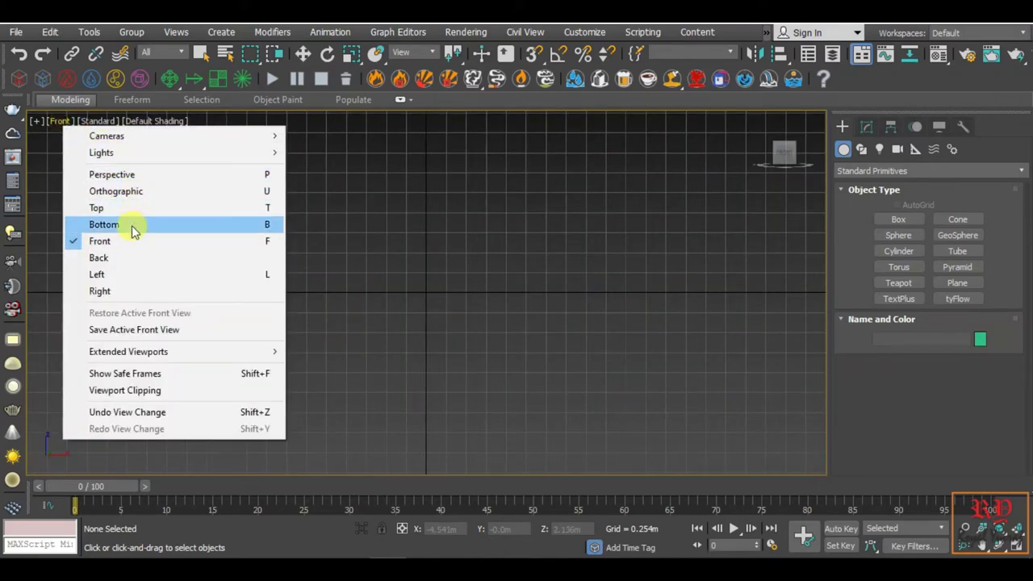
left_click(576, 271)
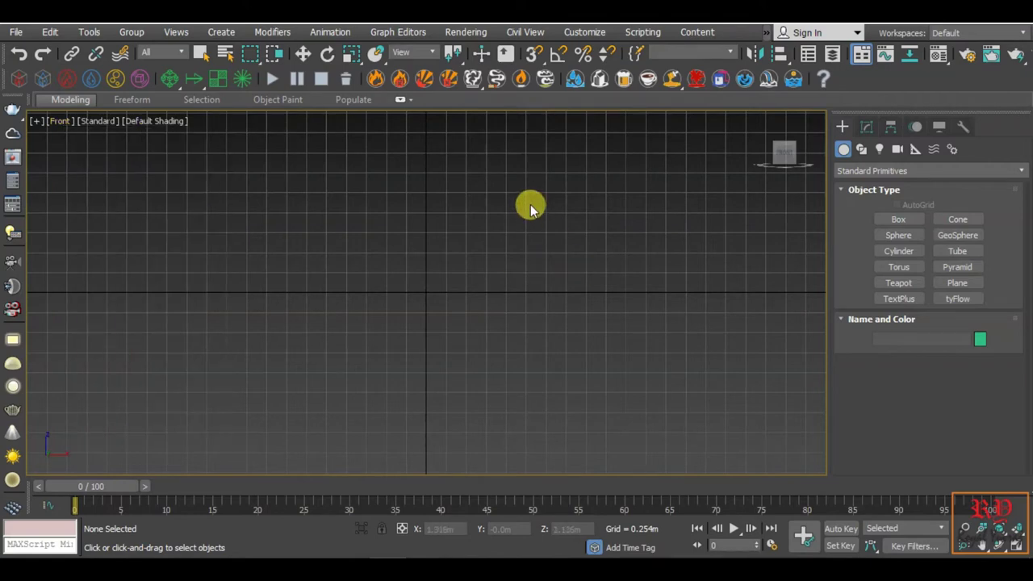
middle_click_drag(532, 208, 537, 288)
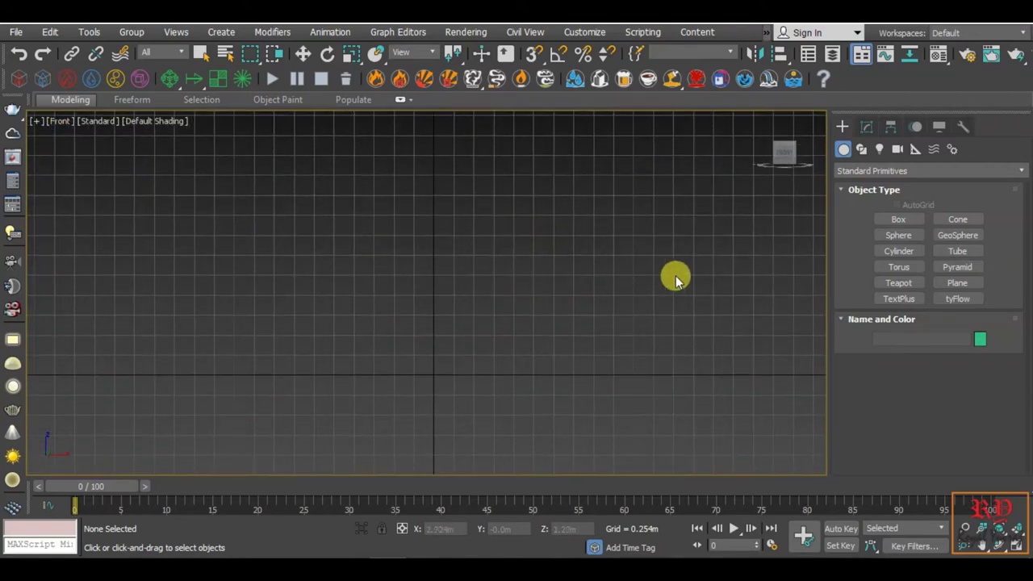
left_click(861, 149)
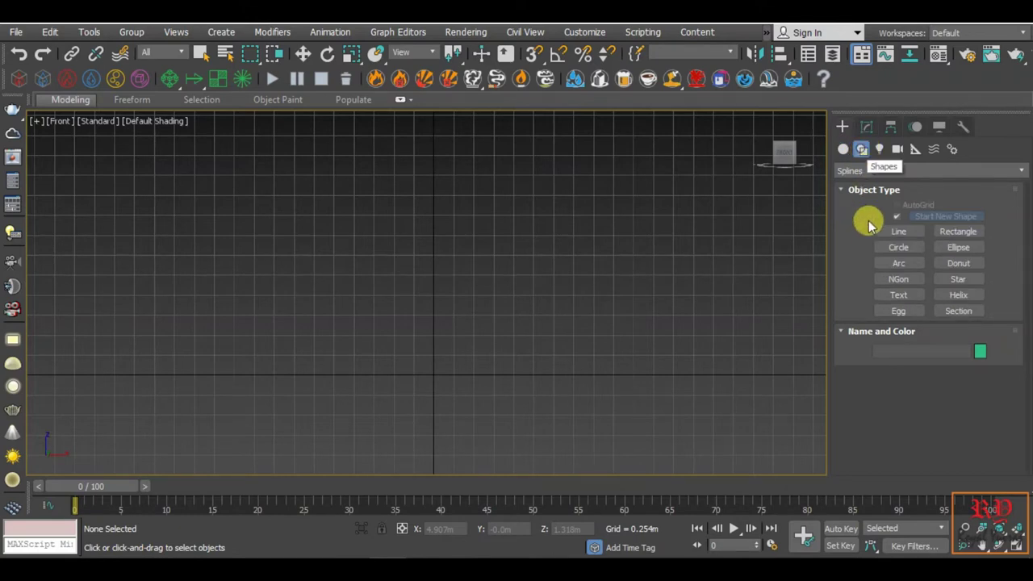
Draw a smooth S-shaped Line spline with four vertices as the pot's profile, Line001
left_click(902, 231)
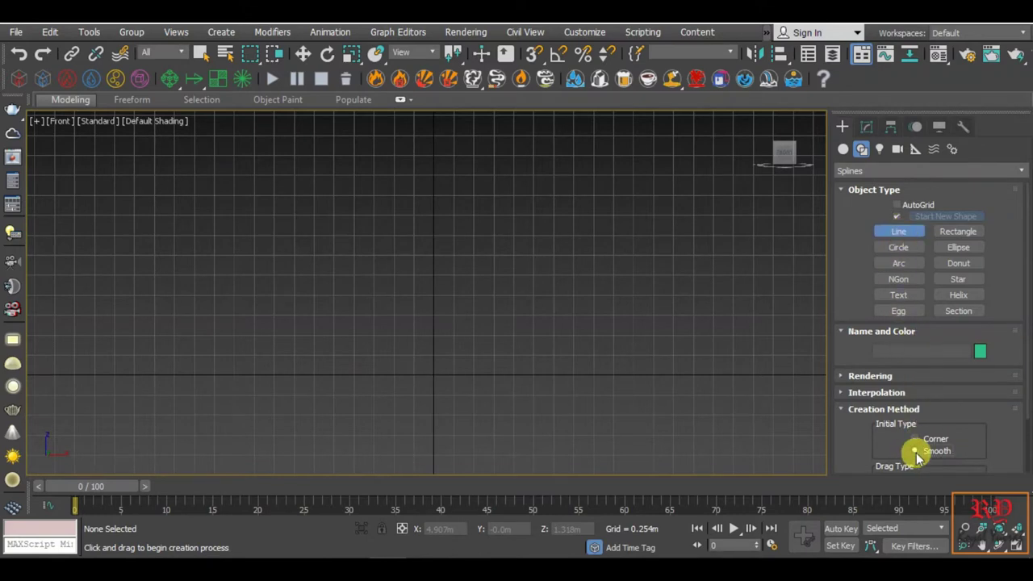
left_click(553, 173)
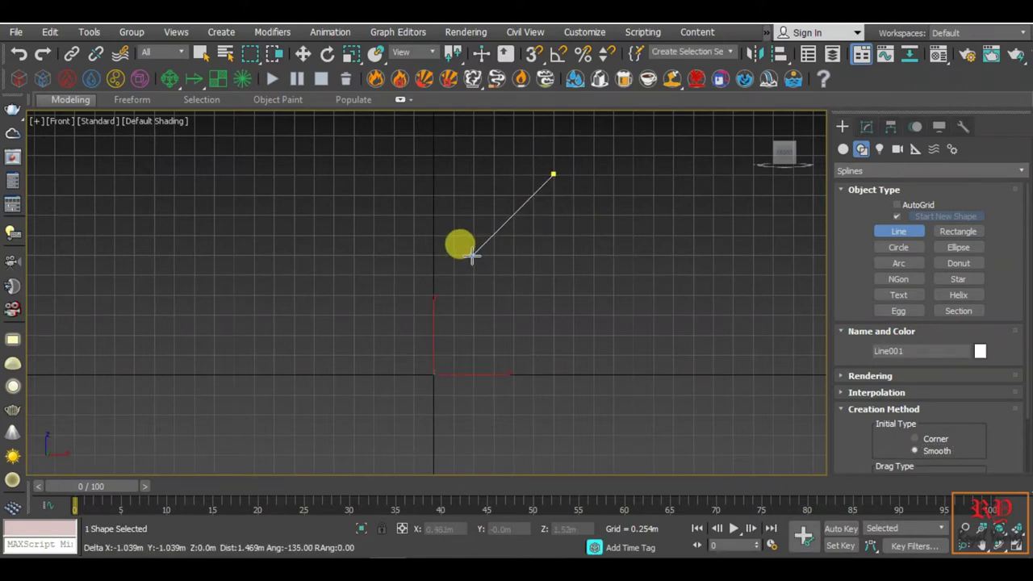
left_click_drag(471, 255, 568, 326)
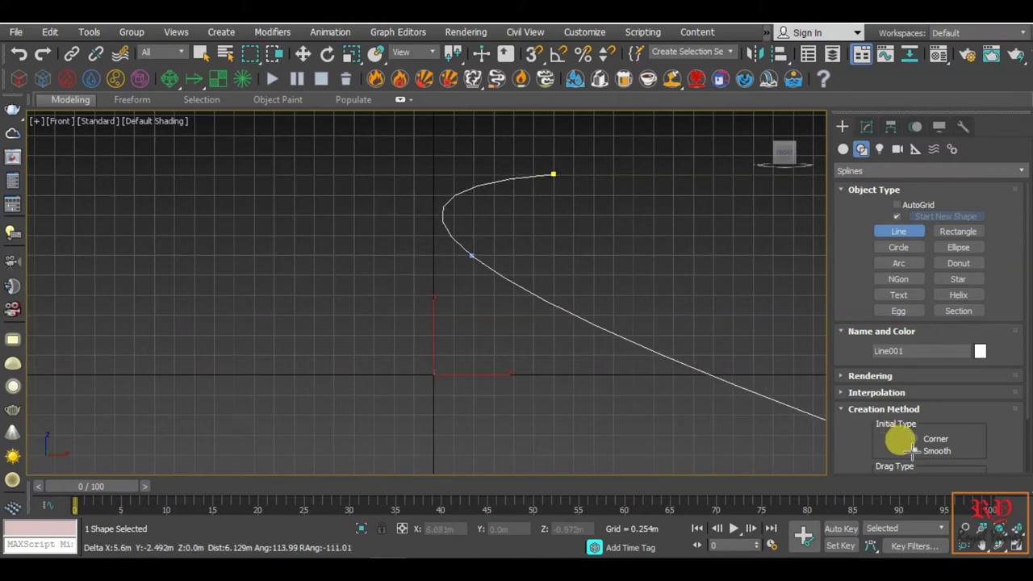
left_click(613, 299)
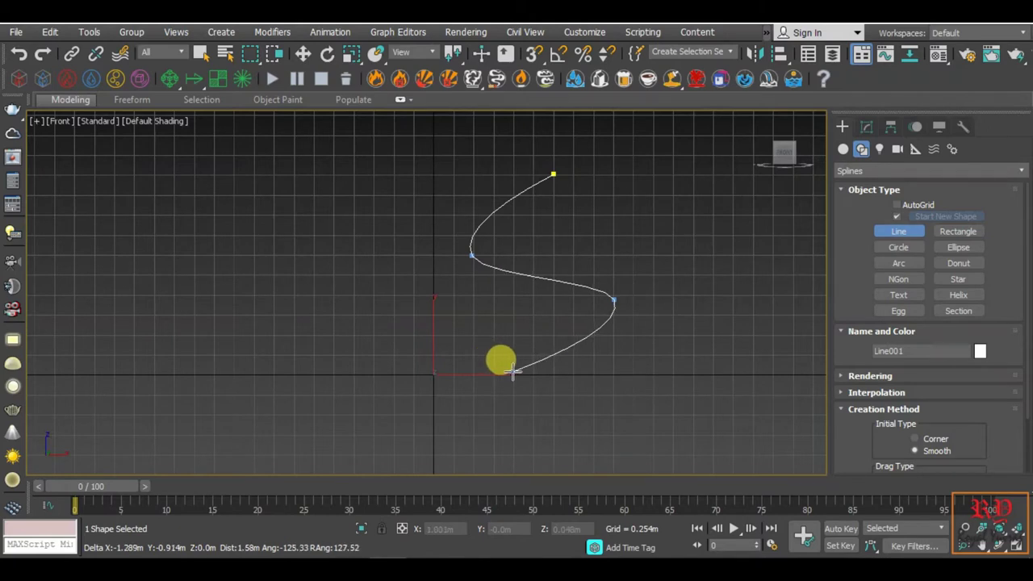
left_click(512, 371)
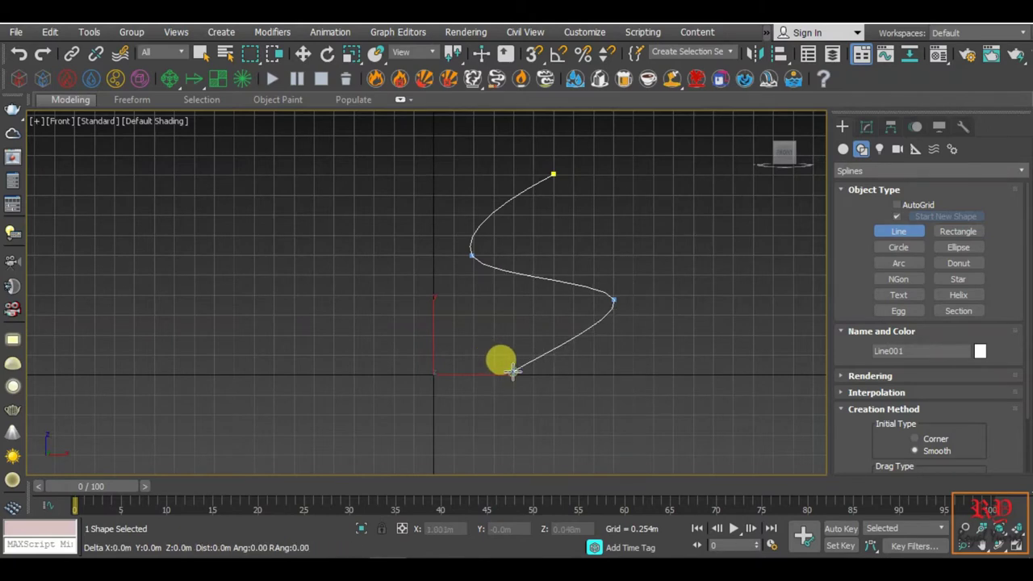
right_click(699, 373)
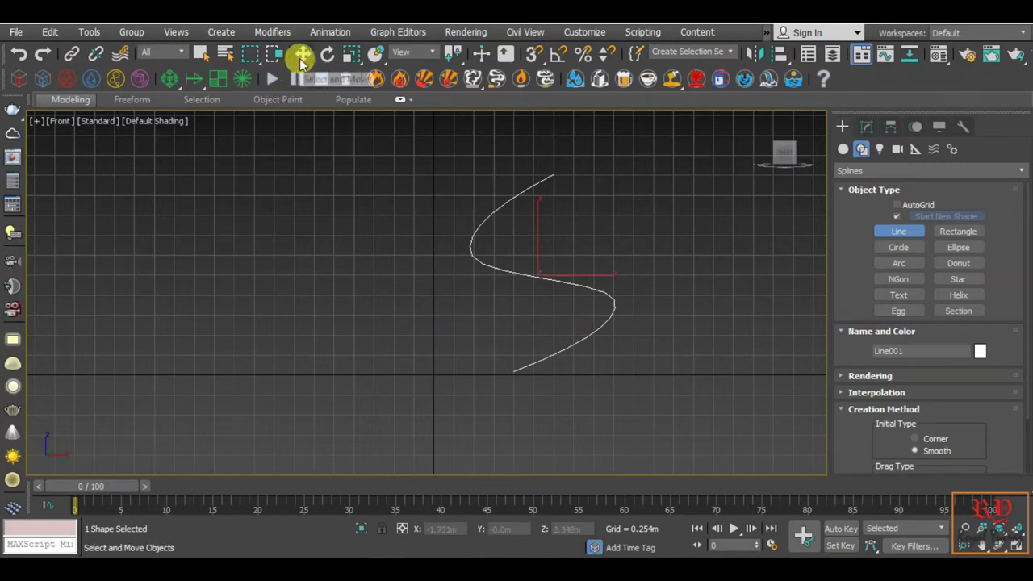
Activate Select and Move and test-select the S-shaped profile line
left_click(301, 56)
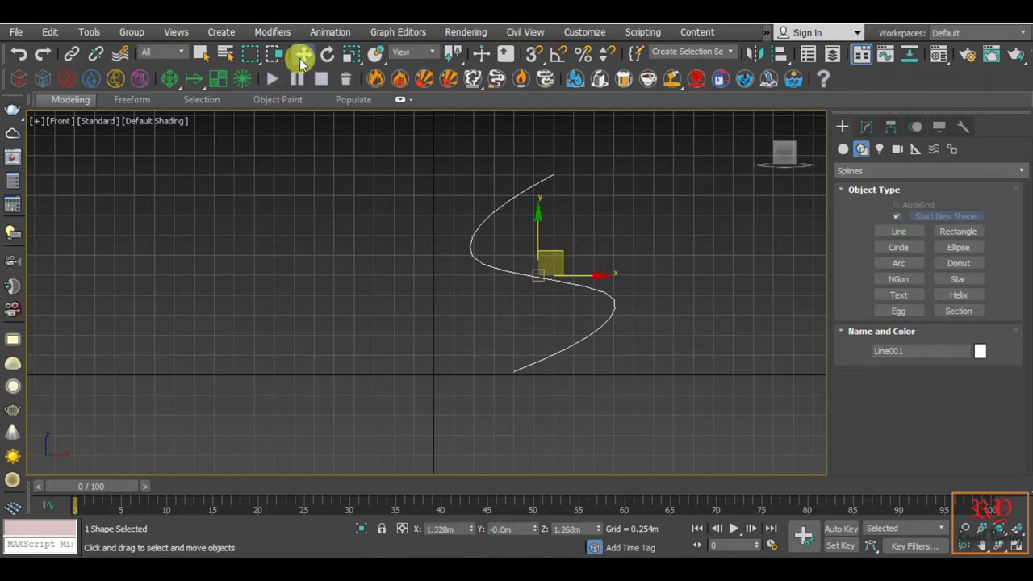
left_click(682, 256)
left_click(549, 281)
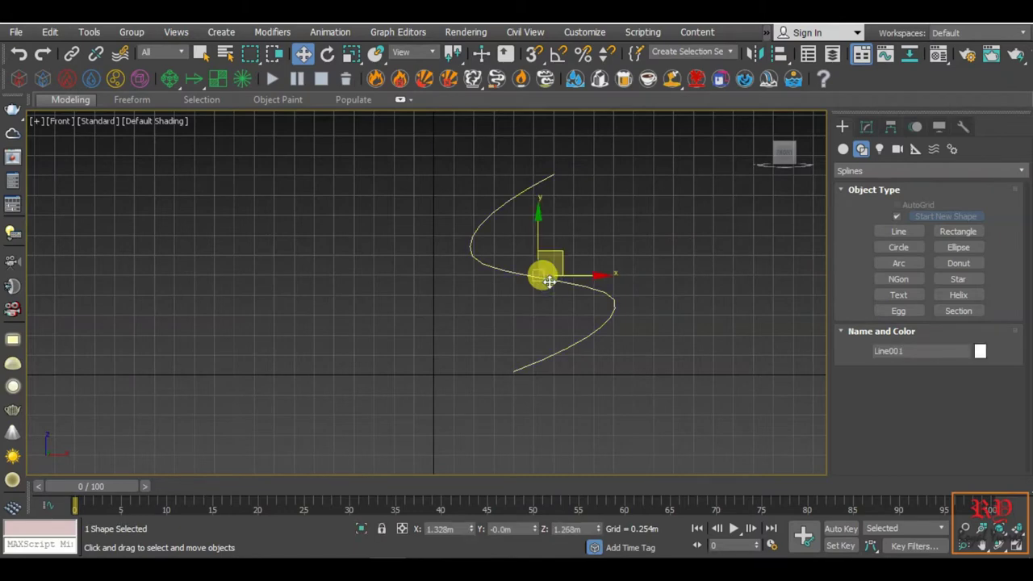
left_click(640, 231)
Switch to the Perspective view, orbit around Line001, and open it in the Modify panel
left_click(59, 121)
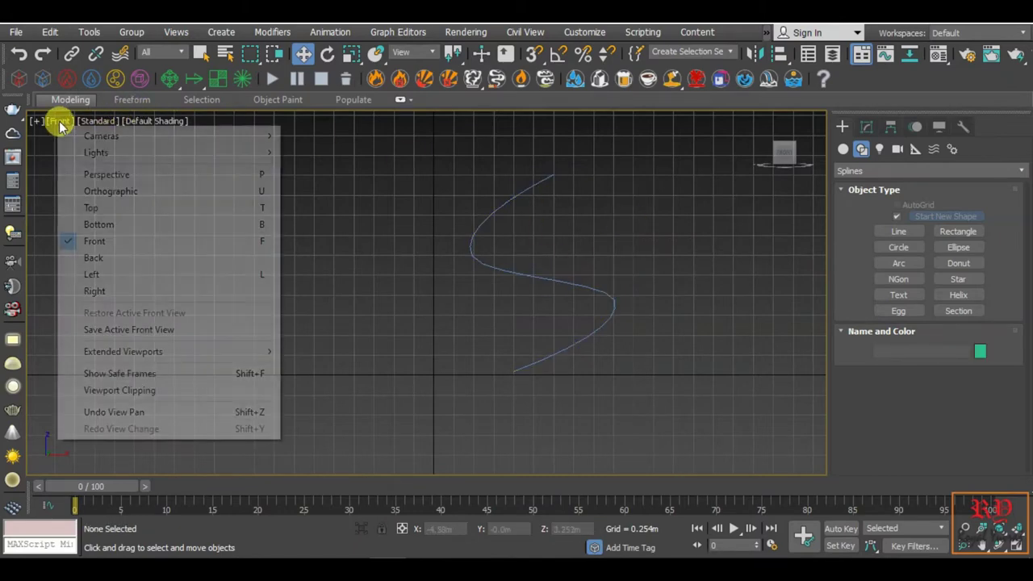
left_click(105, 174)
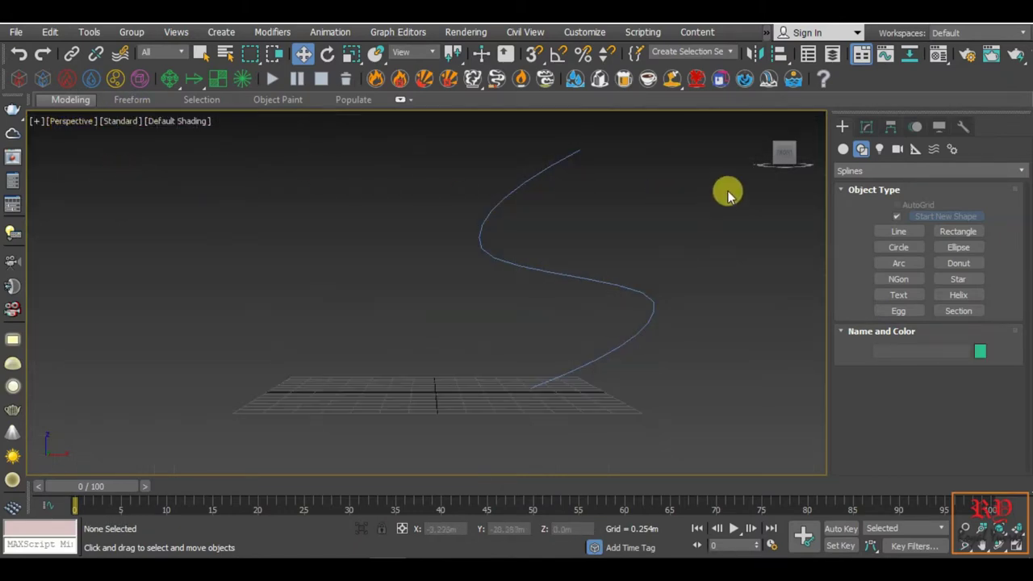
left_click_drag(774, 152, 726, 185)
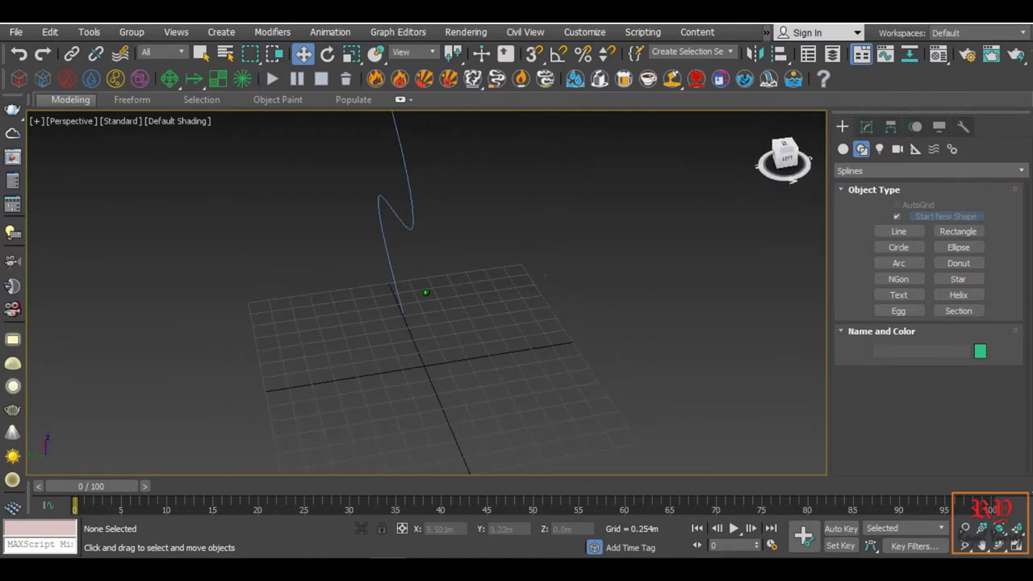
mouse_move(783, 157)
left_mouse_down()
mouse_move(774, 161)
mouse_move(788, 176)
left_mouse_up()
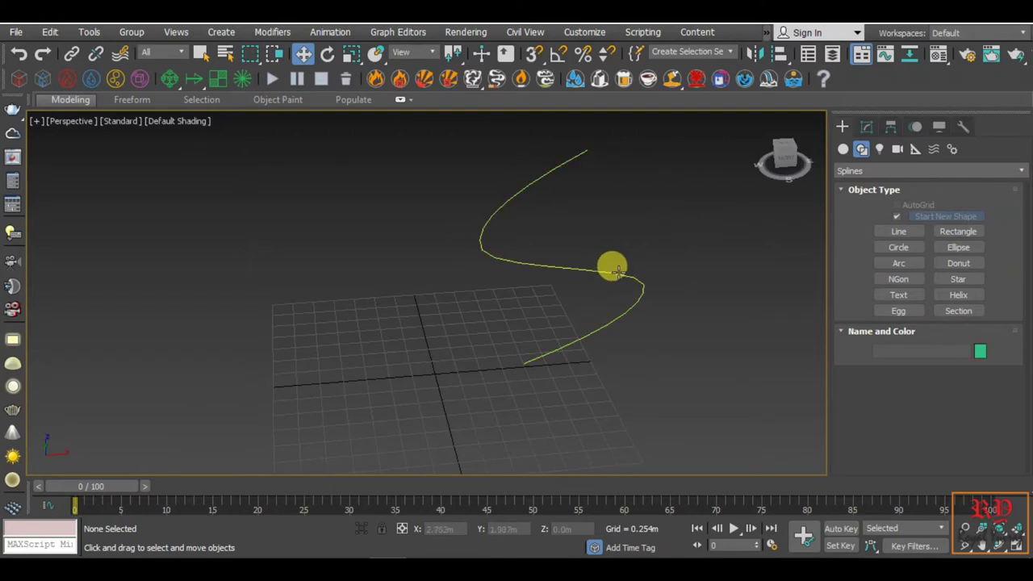
left_click(613, 268)
left_click(866, 129)
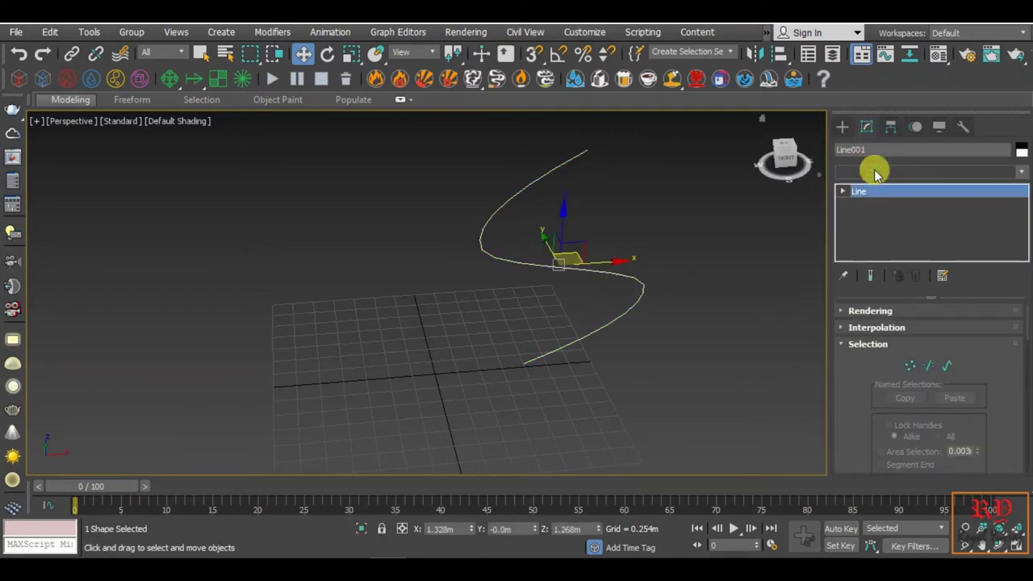
Add a Lathe modifier to Line001 and move its axis left along X to widen the vase
left_click(877, 172)
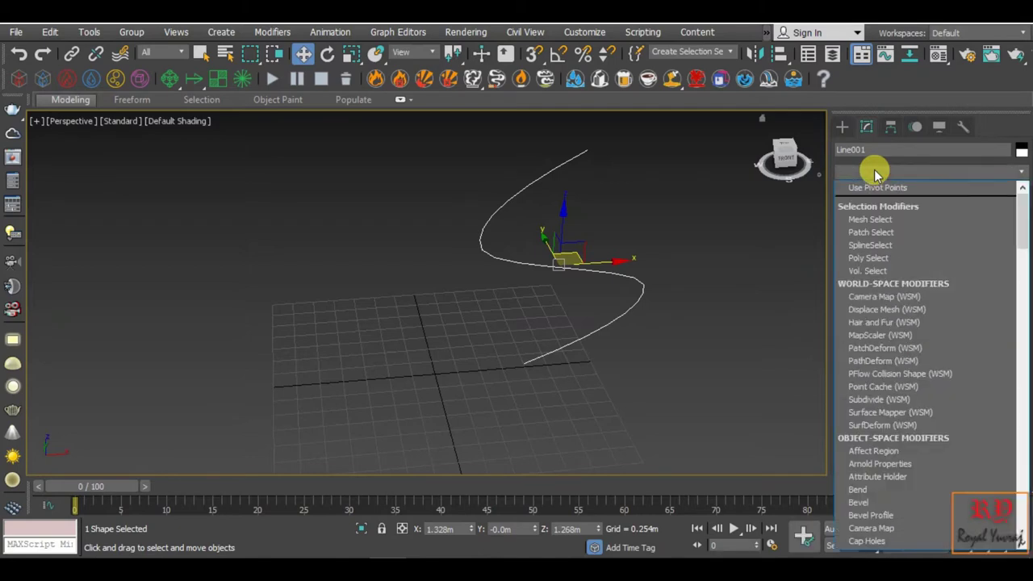
type("l")
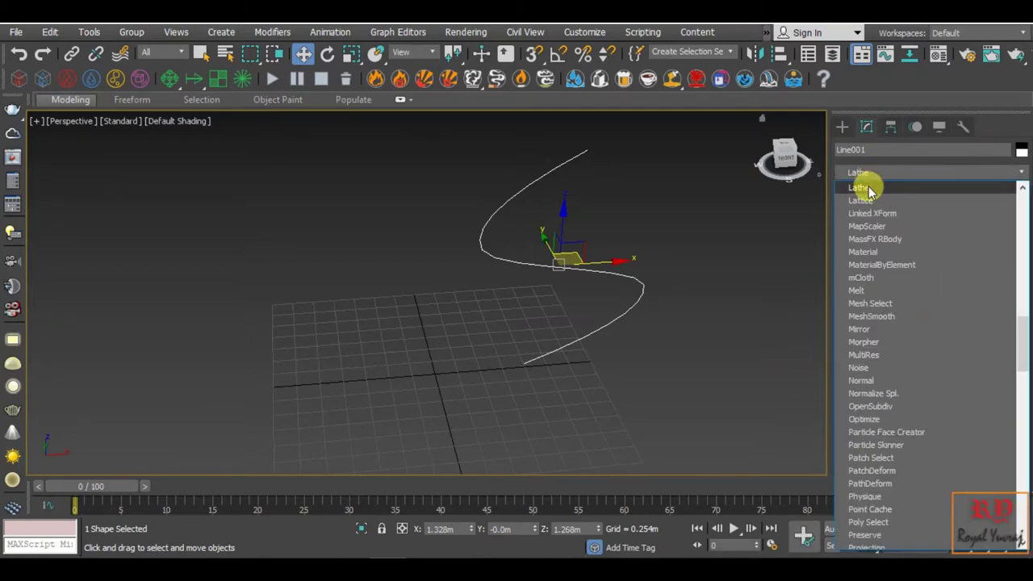
left_click(860, 188)
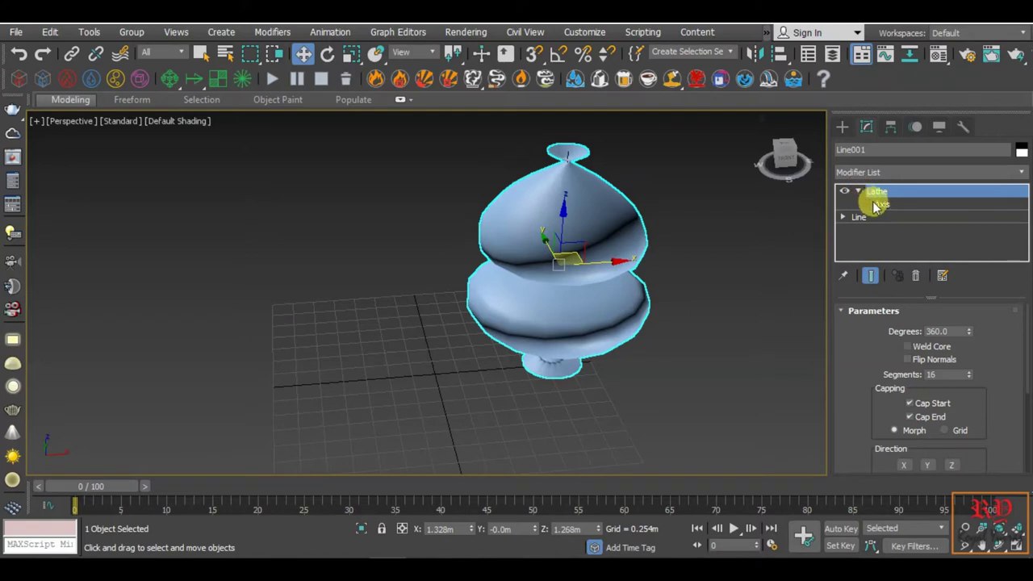
left_click(893, 207)
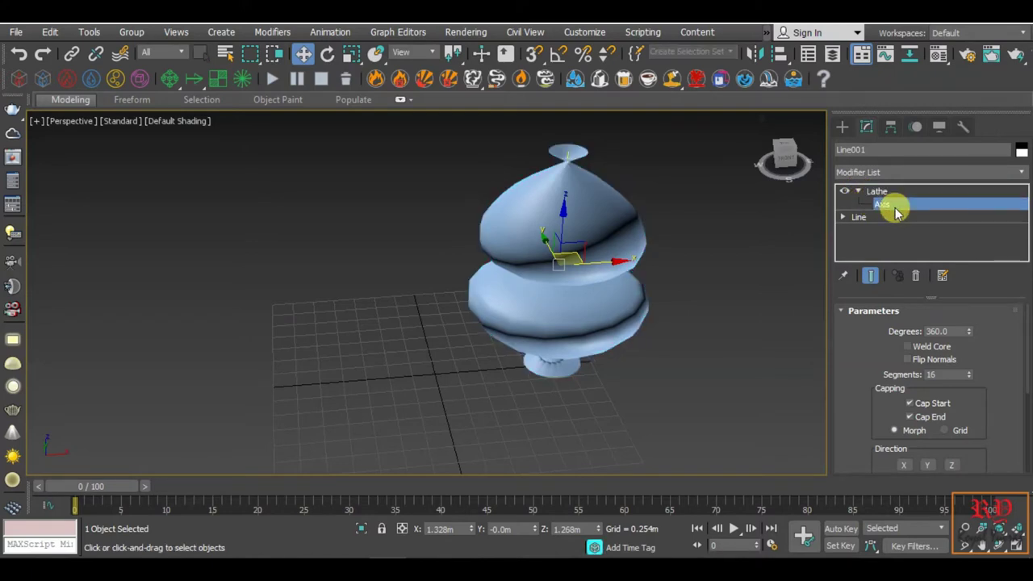
mouse_move(608, 263)
left_mouse_down()
mouse_move(525, 269)
mouse_move(440, 189)
left_mouse_up()
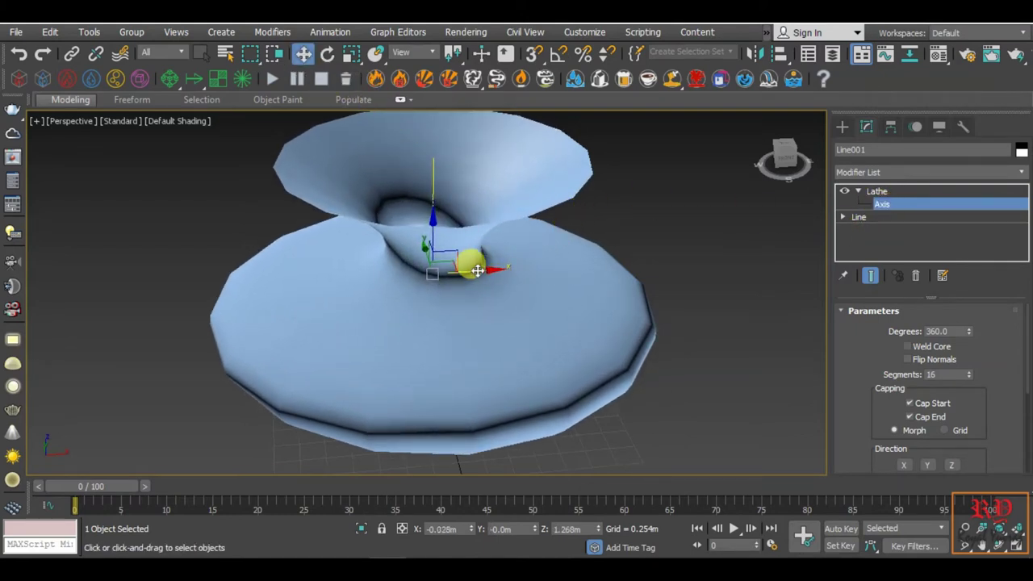
Refine the Lathe axis position along X for a disc-and-funnel shape, then orbit and zoom out
left_click(888, 192)
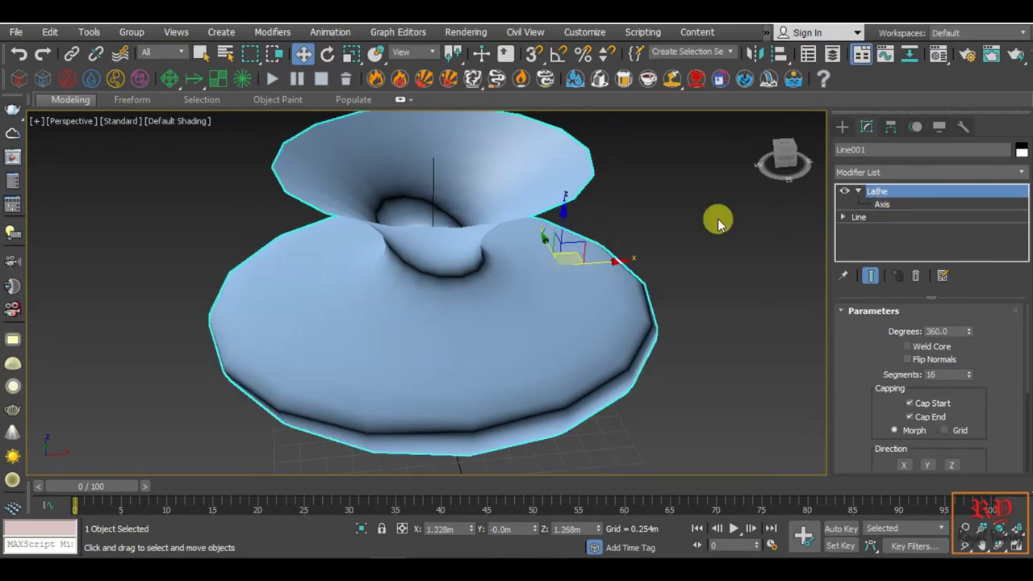
left_click_drag(617, 262, 586, 270)
left_click(906, 206)
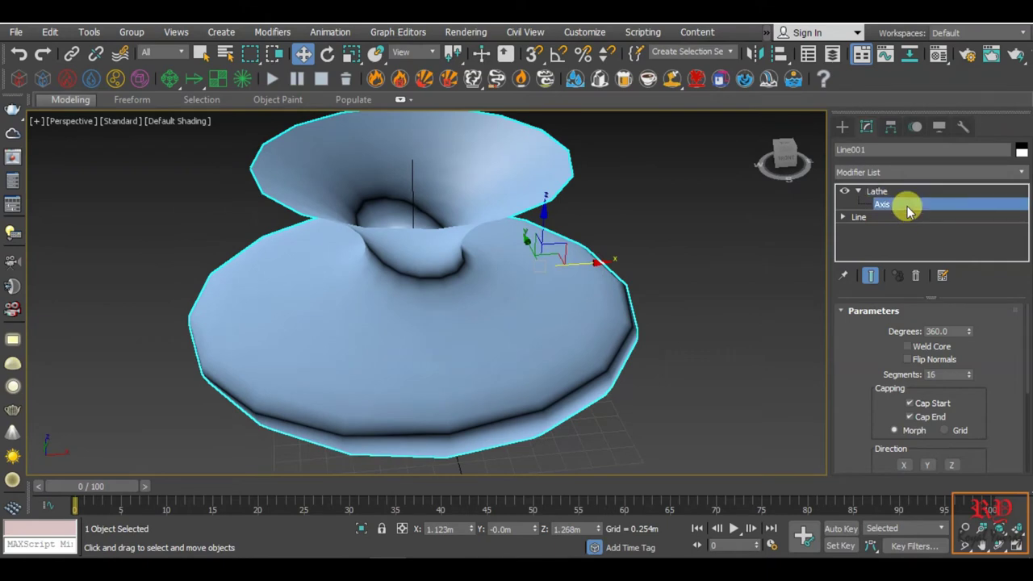
mouse_move(454, 272)
left_mouse_down()
mouse_move(457, 288)
mouse_move(477, 282)
mouse_move(465, 293)
left_mouse_up()
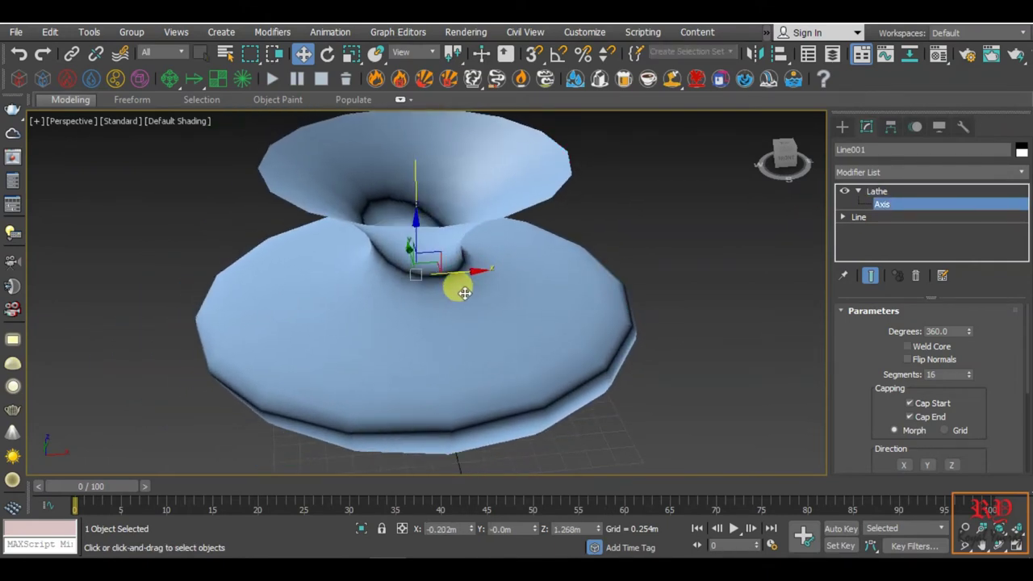
mouse_move(521, 283)
middle_mouse_down("alt")
mouse_move(622, 219)
mouse_move(669, 173)
mouse_move(696, 237)
mouse_move(669, 255)
mouse_move(683, 215)
mouse_move(669, 267)
mouse_move(595, 277)
middle_mouse_up("alt")
scroll(595, 277, "down", 6)
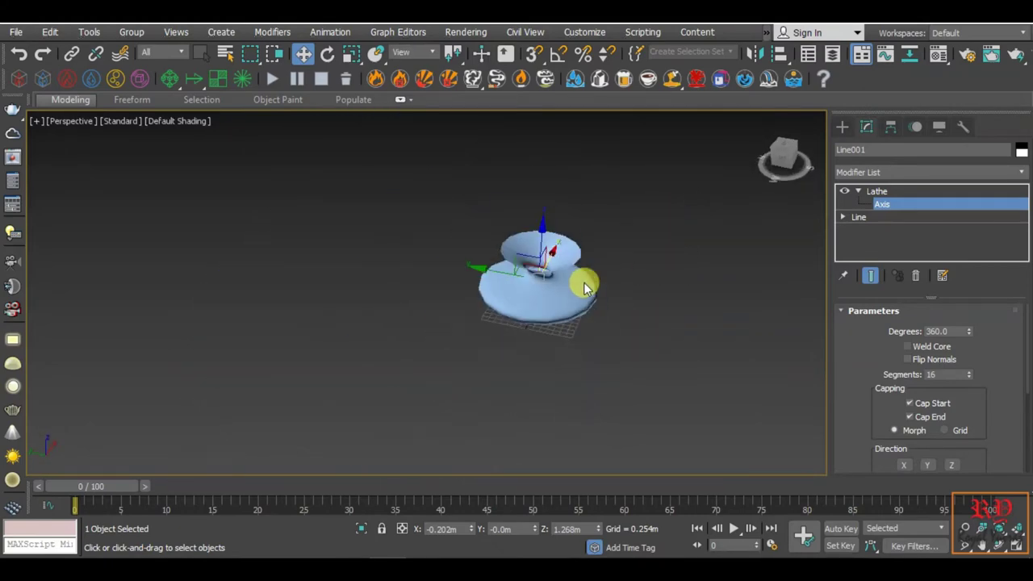
Return to the Lathe level and open the Modifier List
left_click(887, 206)
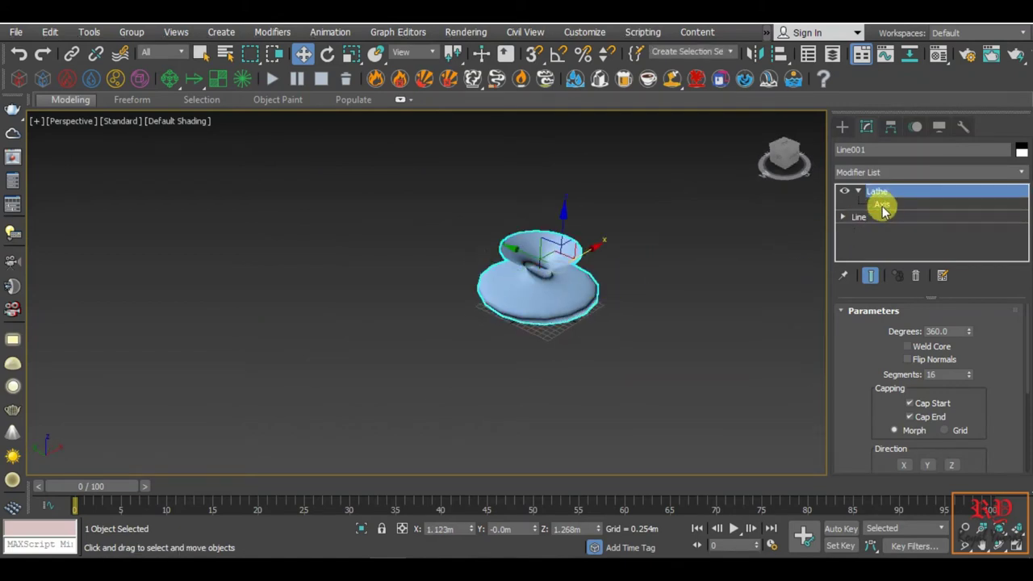
left_click(866, 172)
scroll(867, 175, "down", 5)
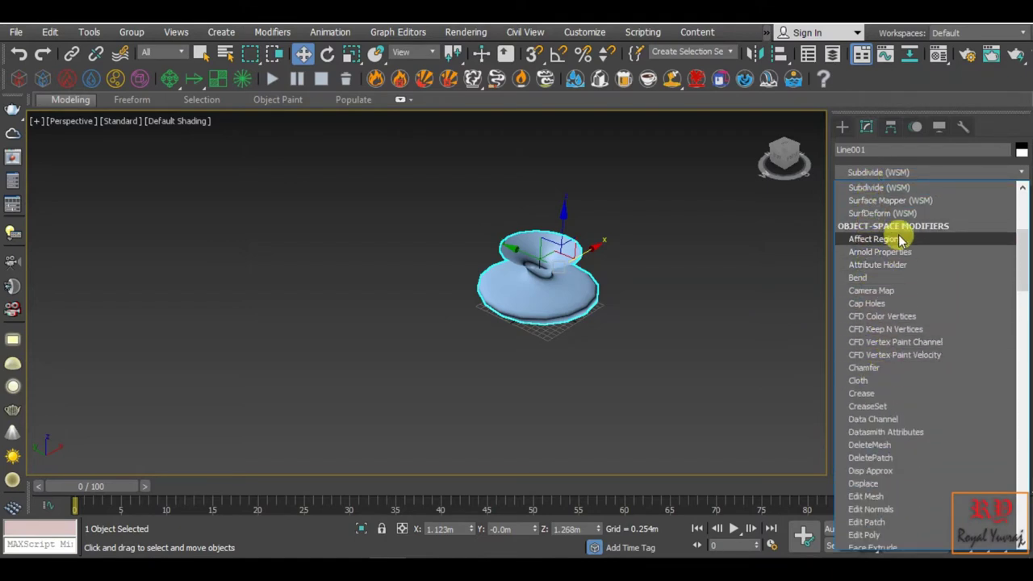
Add a Shell modifier above Lathe, found by typing 'sh', giving a 0.025m outer amount
scroll(893, 374, "down", 6)
scroll(893, 376, "down", 4)
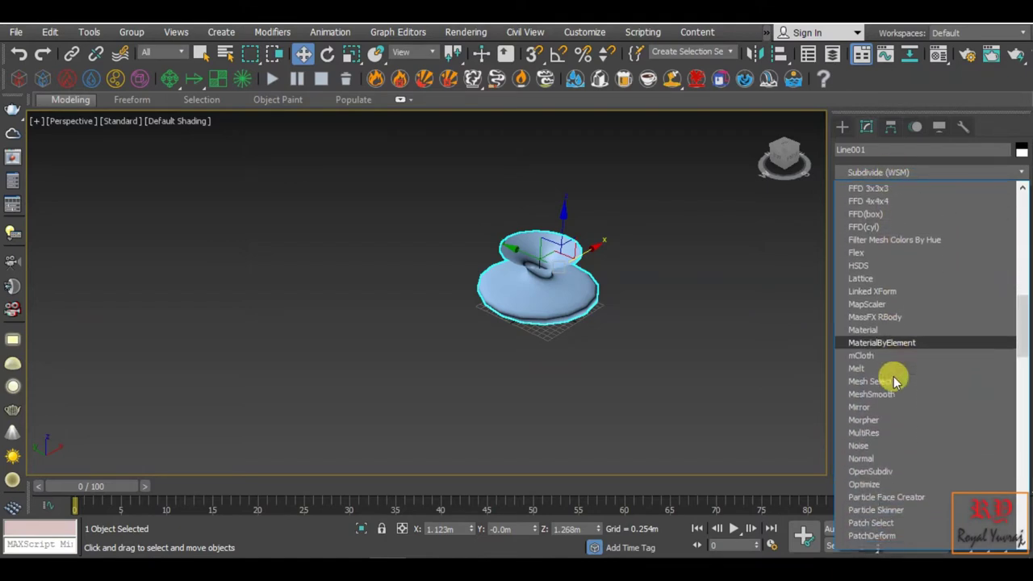
scroll(893, 376, "down", 5)
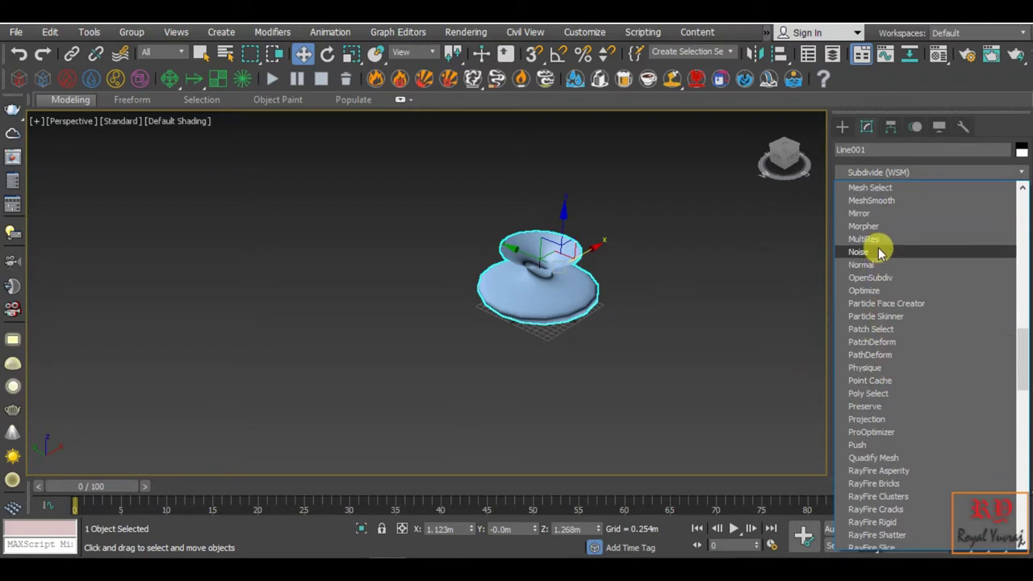
left_click(886, 169)
left_click(885, 172)
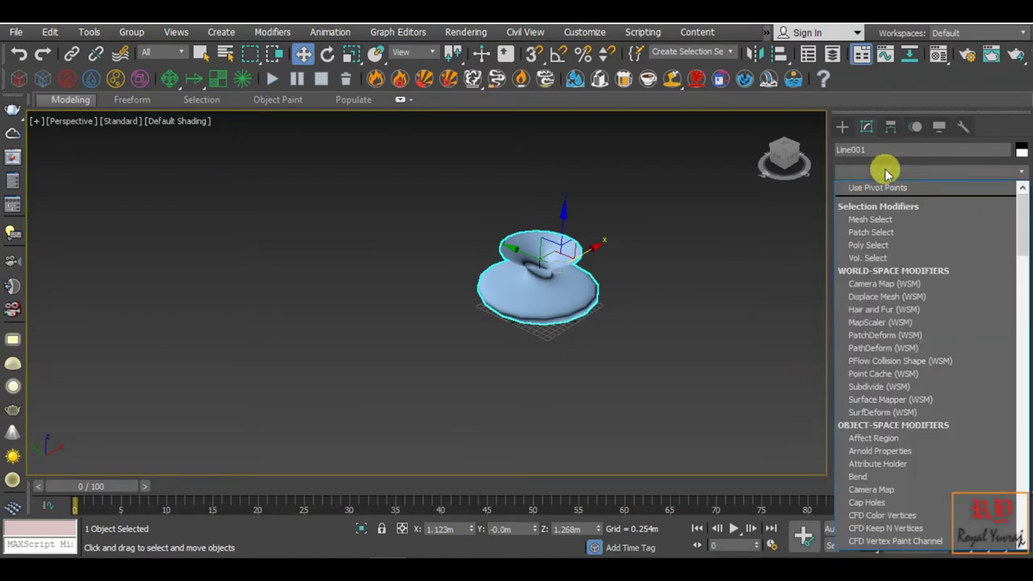
type("sh")
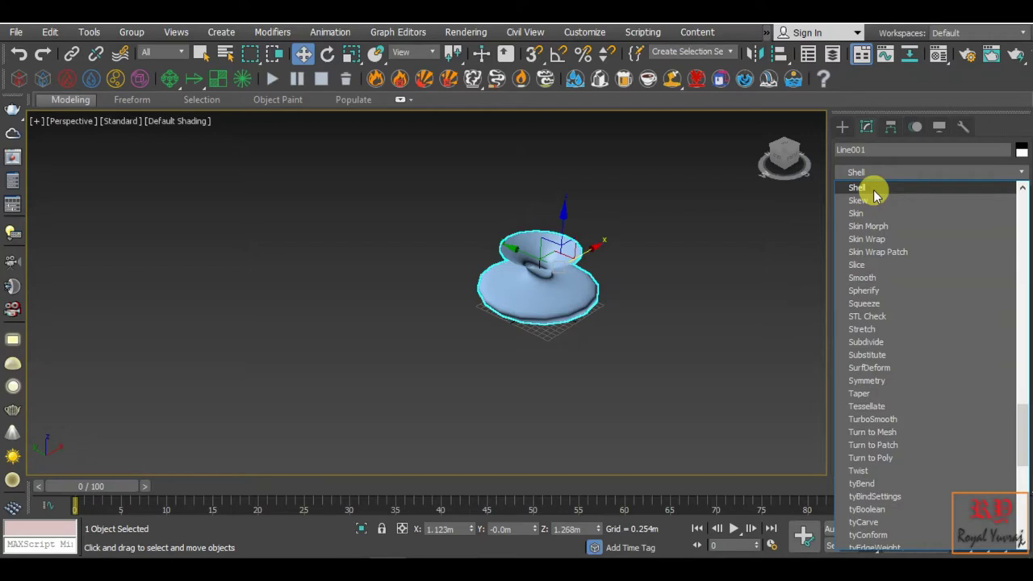
left_click(872, 190)
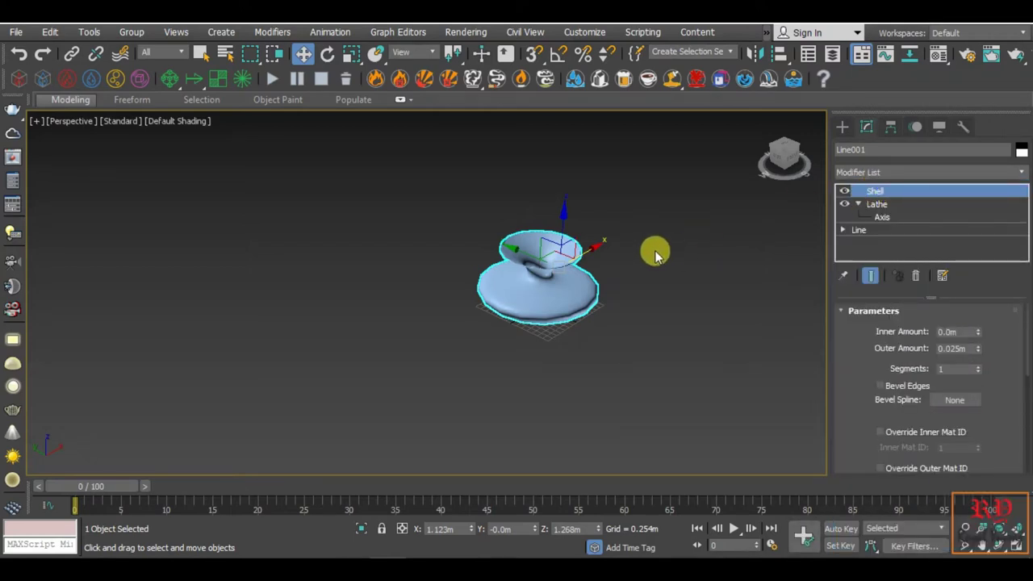
mouse_move(652, 279)
middle_mouse_down("alt")
mouse_move(651, 249)
mouse_move(643, 260)
middle_mouse_up("alt")
scroll(560, 237, "up", 2)
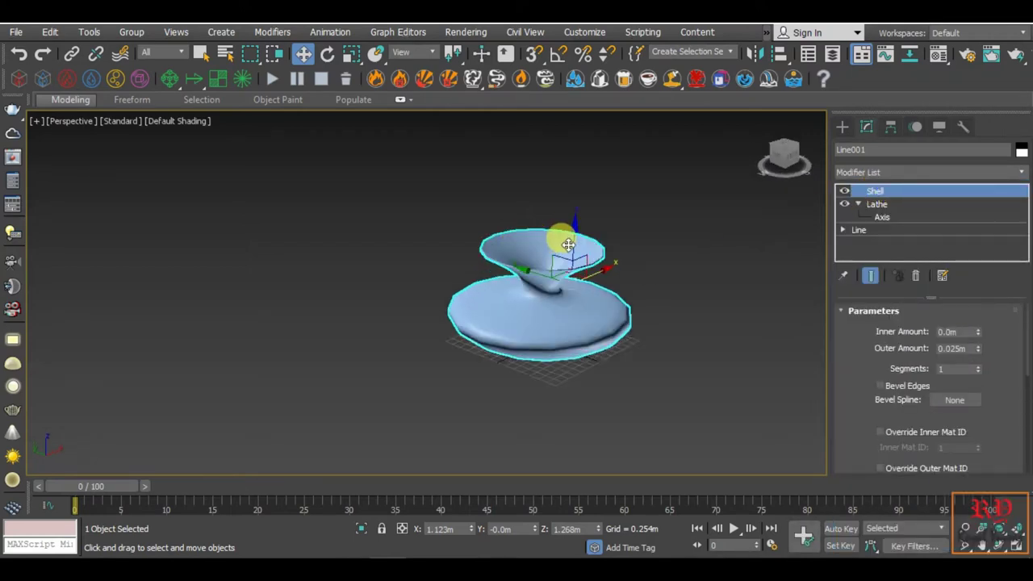
scroll(660, 270, "up", 5)
scroll(475, 232, "up", 2)
scroll(492, 251, "up", 3)
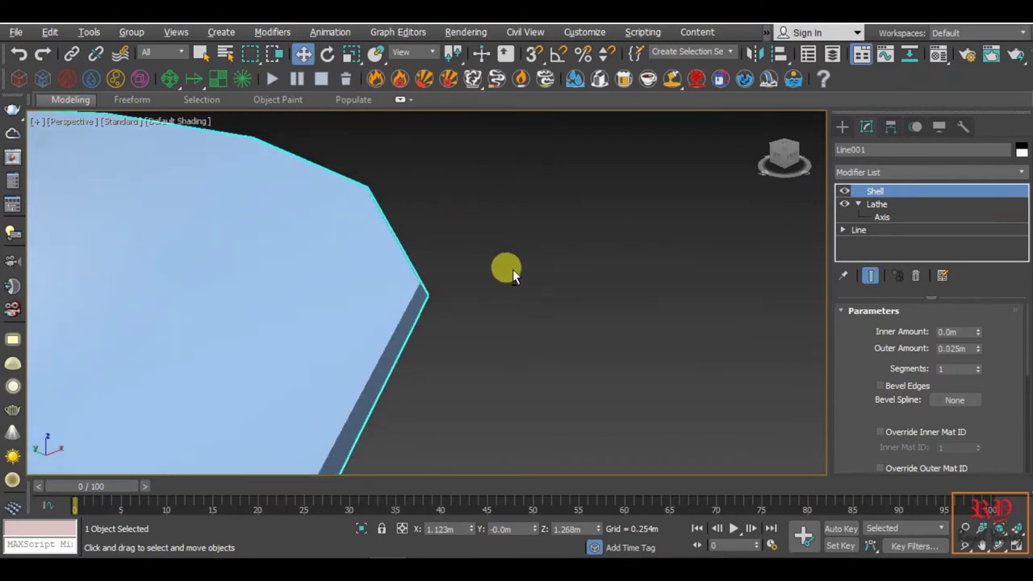
mouse_move(507, 270)
middle_mouse_down("alt")
mouse_move(502, 250)
mouse_move(454, 253)
mouse_move(461, 265)
middle_mouse_up("alt")
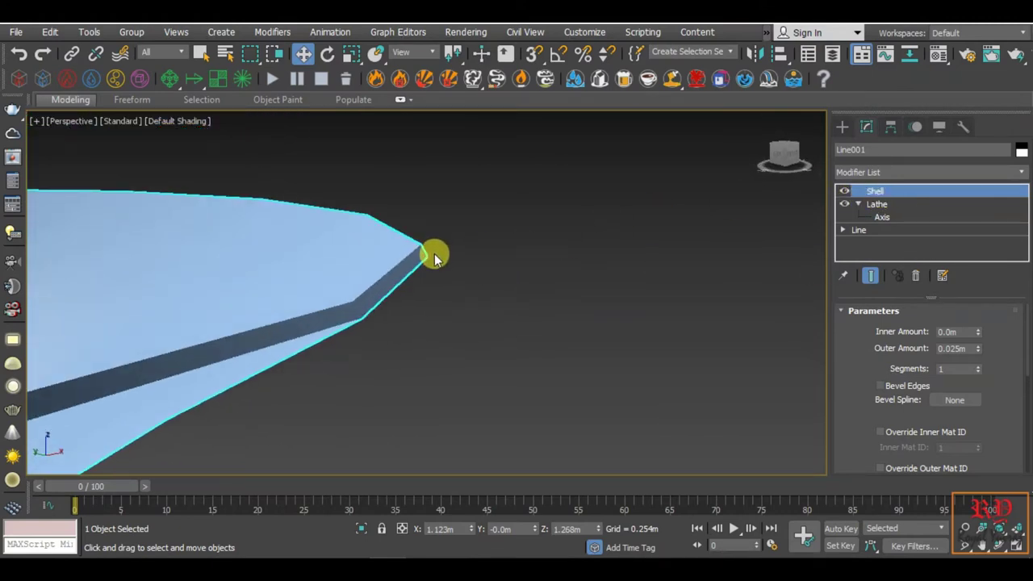
left_click(843, 191)
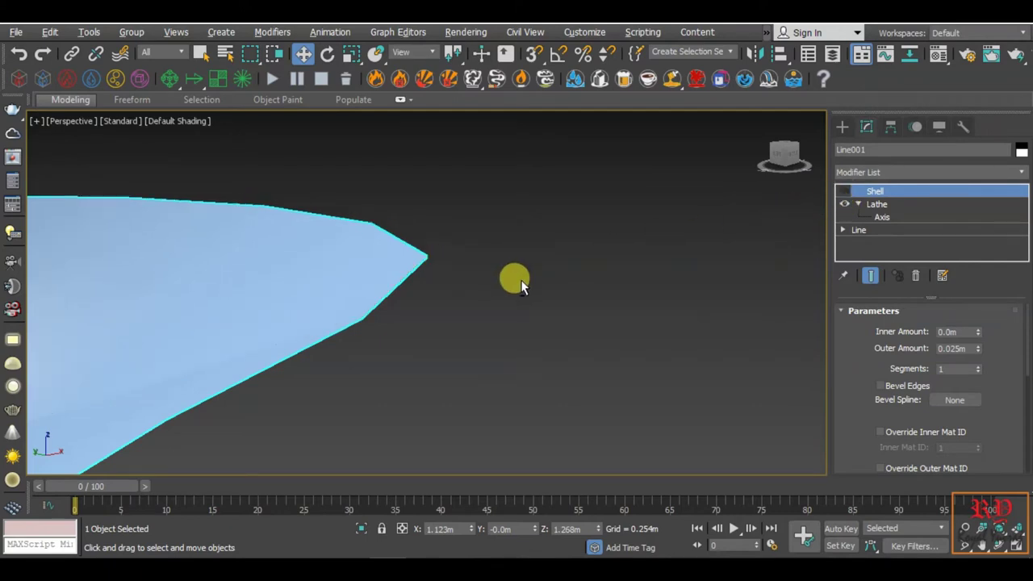
mouse_move(514, 279)
middle_mouse_down("alt")
mouse_move(507, 258)
mouse_move(548, 277)
mouse_move(280, 314)
middle_mouse_up("alt")
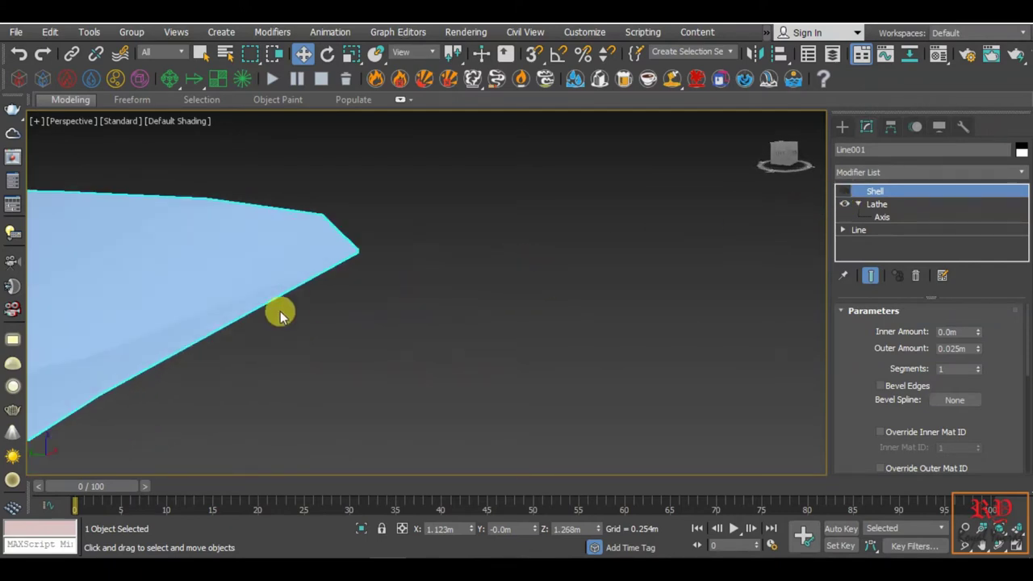
left_click(843, 195)
scroll(387, 261, "up", 1)
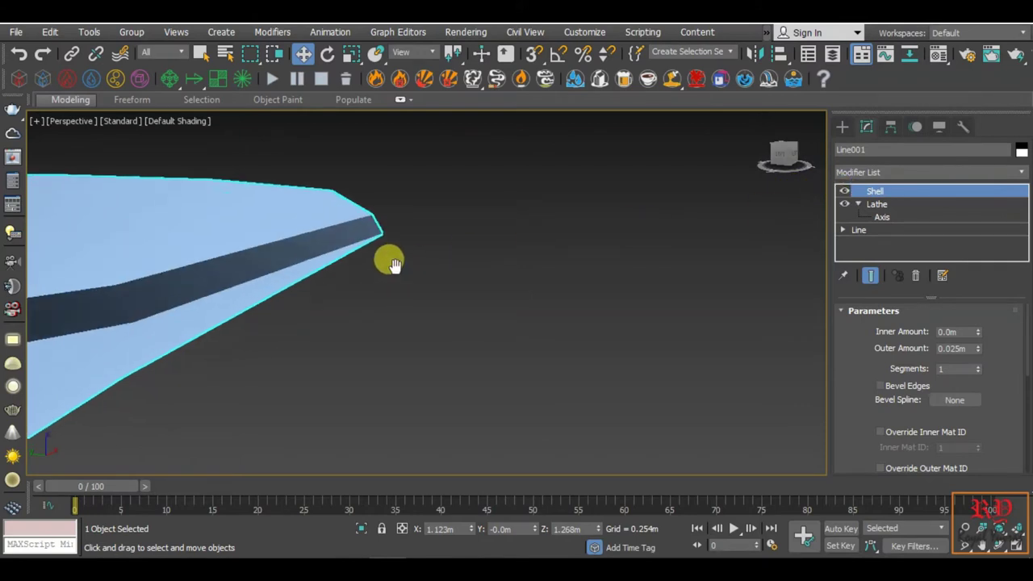
scroll(427, 266, "up", 3)
mouse_move(472, 270)
middle_mouse_down("alt")
mouse_move(526, 283)
mouse_move(475, 272)
middle_mouse_up("alt")
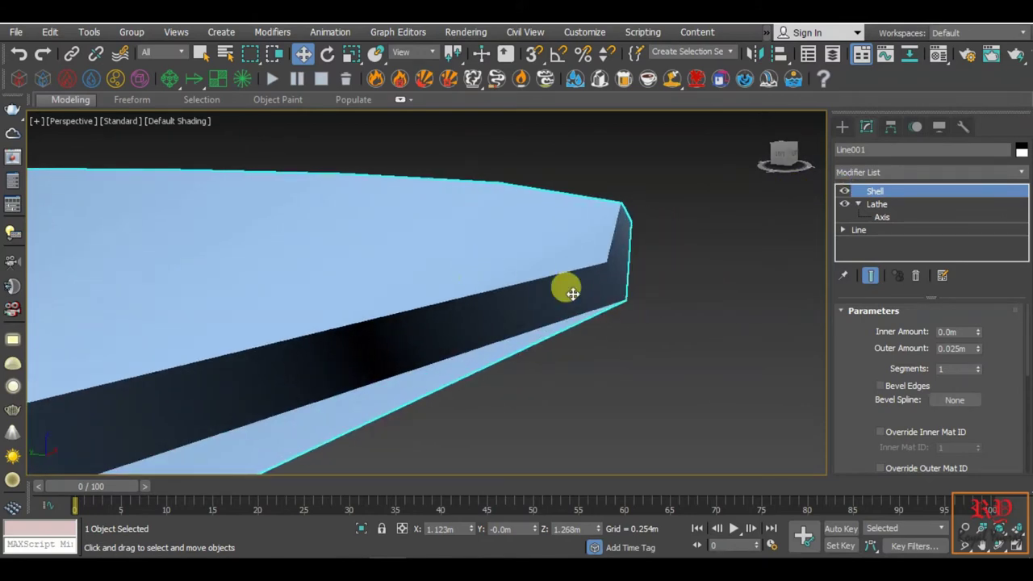
mouse_move(572, 294)
middle_mouse_down("alt")
mouse_move(542, 299)
mouse_move(535, 327)
mouse_move(549, 288)
mouse_move(563, 308)
middle_mouse_up("alt")
scroll(560, 278, "down", 2)
scroll(562, 275, "down", 4)
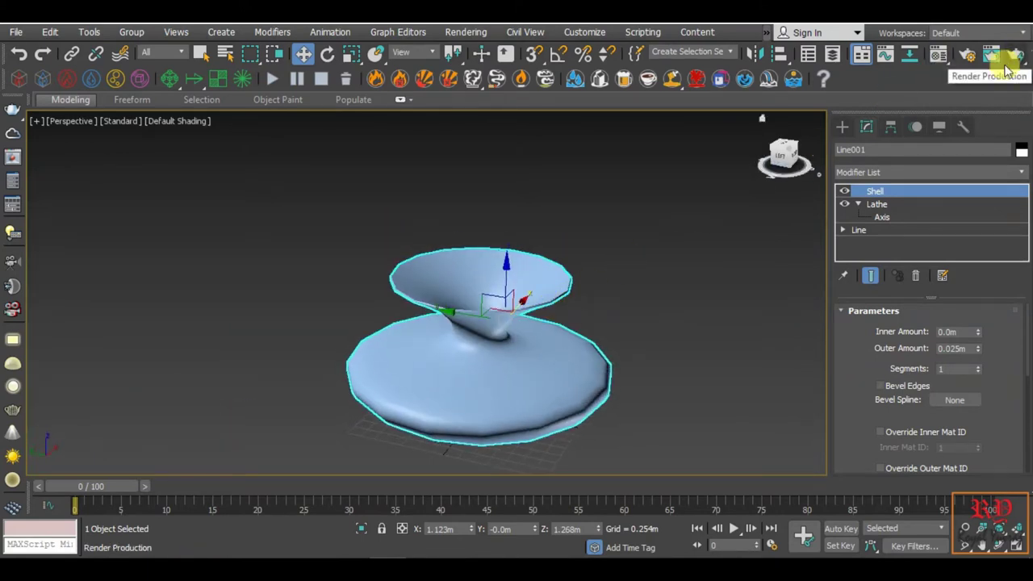
mouse_move(620, 203)
middle_mouse_down("alt")
mouse_move(606, 225)
mouse_move(619, 259)
mouse_move(546, 231)
mouse_move(584, 299)
mouse_move(600, 255)
mouse_move(594, 270)
mouse_move(622, 269)
middle_mouse_up("alt")
scroll(592, 253, "up", 3)
scroll(599, 260, "up", 3)
scroll(598, 236, "up", 2)
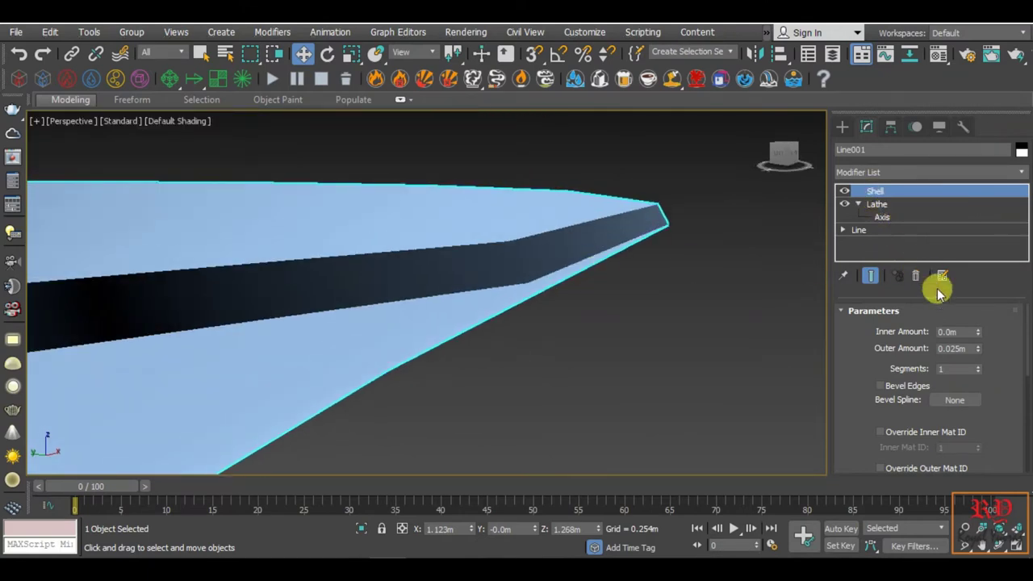
Raise the Shell Inner Amount to 0.029m, then zoom out and tilt to see the whole pot
left_click_drag(978, 333, 975, 292)
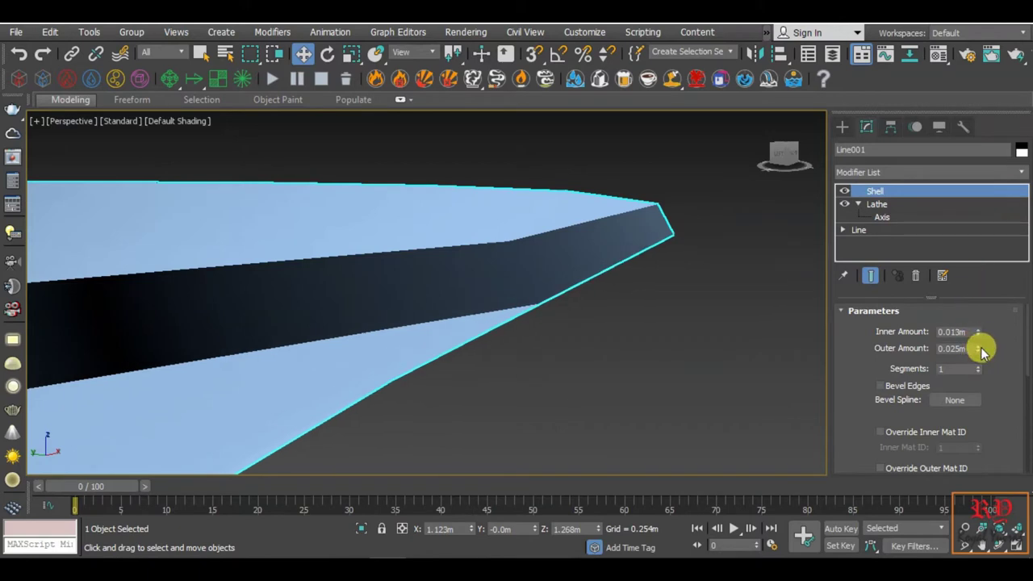
left_click_drag(983, 353, 982, 337)
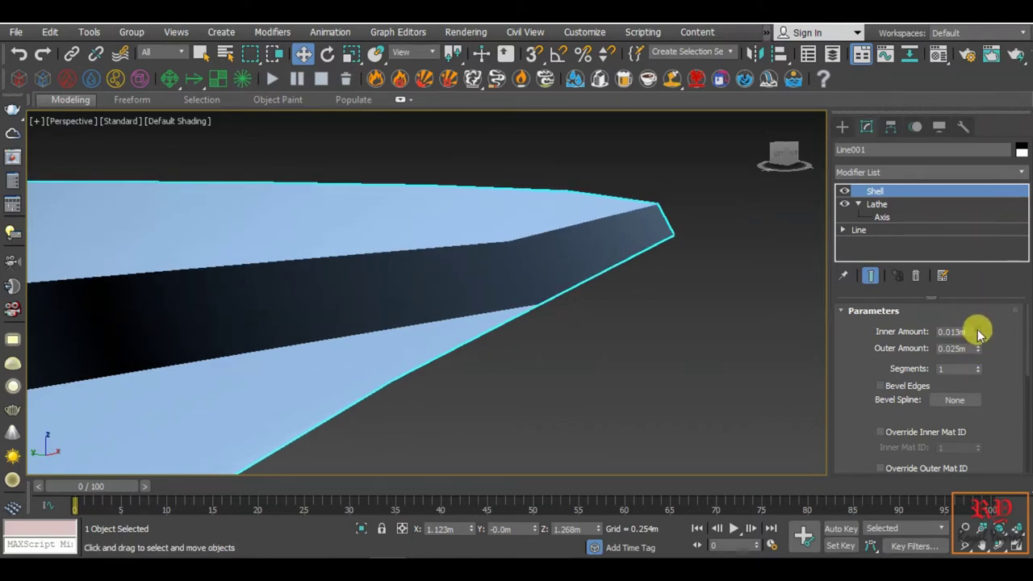
left_click_drag(977, 332, 961, 277)
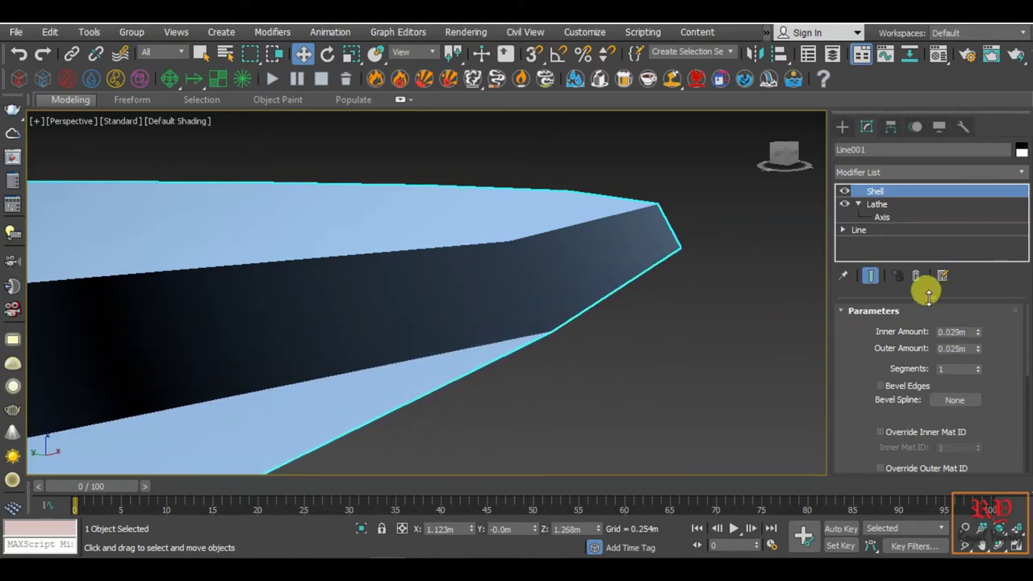
scroll(708, 287, "down", 5)
middle_click_drag(721, 284, 703, 323, "alt")
scroll(702, 323, "down", 2)
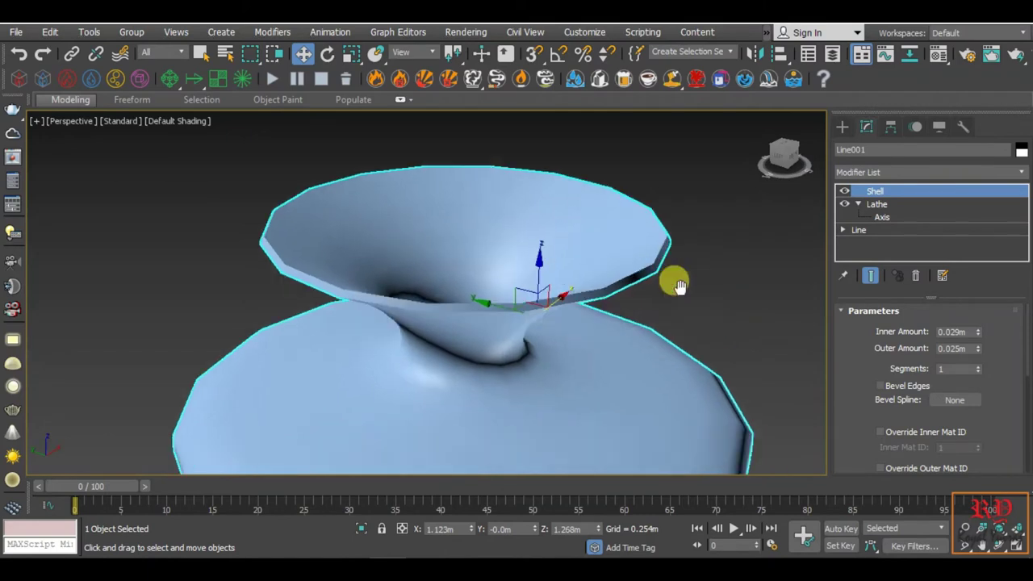
scroll(673, 282, "down", 5)
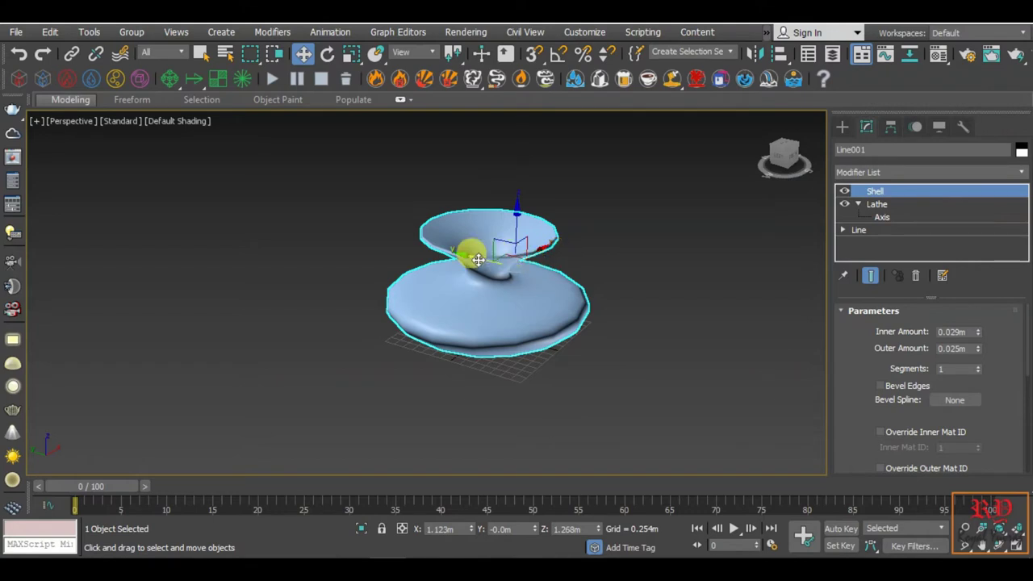
Move the Lathe axis to reshape the vase and set the Shell Inner Amount to 0.028m
left_click(890, 218)
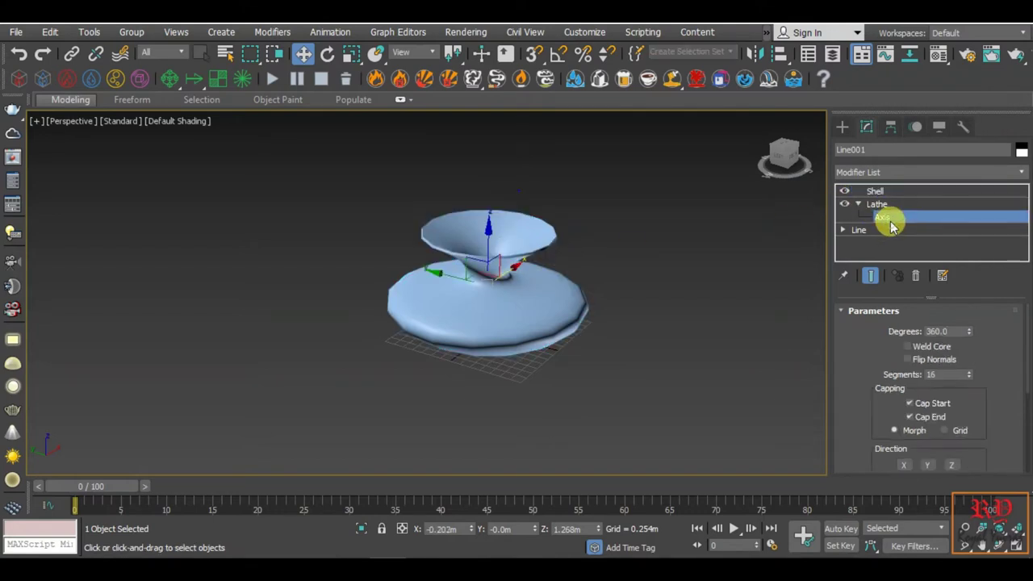
mouse_move(446, 276)
left_mouse_down()
mouse_move(398, 269)
mouse_move(516, 295)
mouse_move(429, 265)
mouse_move(474, 272)
mouse_move(511, 245)
mouse_move(570, 247)
left_mouse_up()
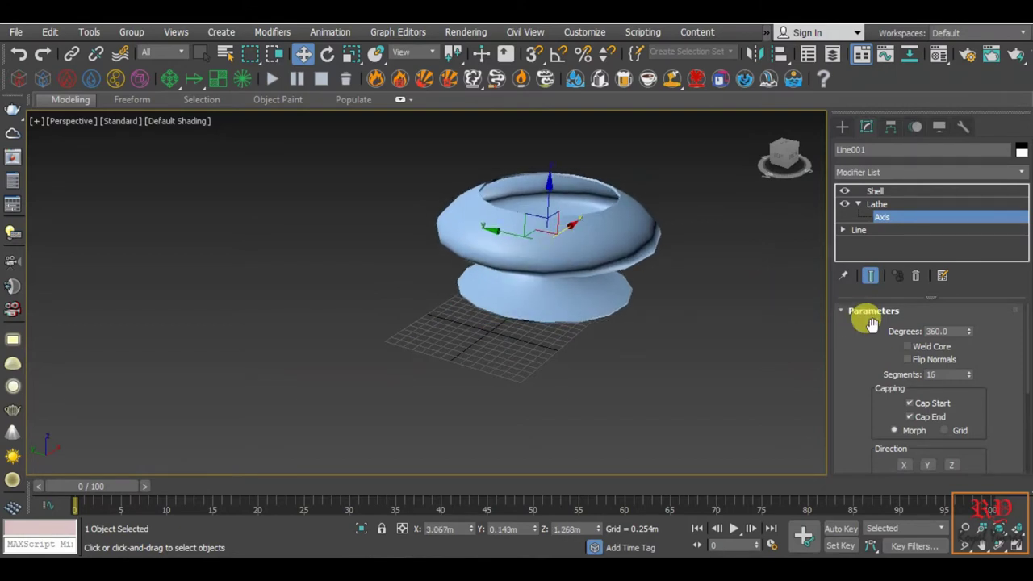
left_click(875, 191)
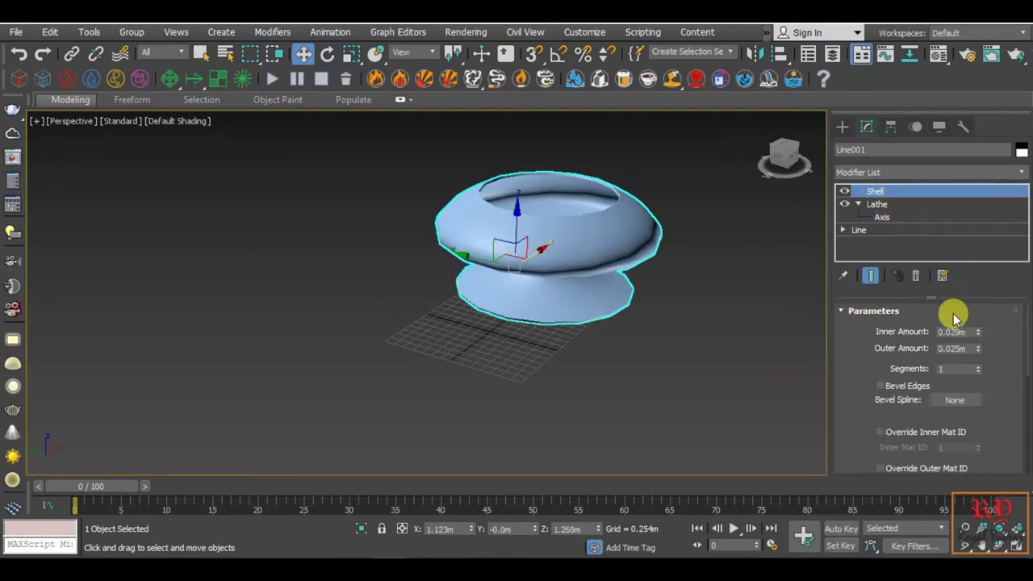
mouse_move(979, 322)
left_mouse_down()
mouse_move(982, 168)
mouse_move(983, 523)
mouse_move(1005, 161)
mouse_move(972, 120)
mouse_move(996, 309)
left_mouse_up()
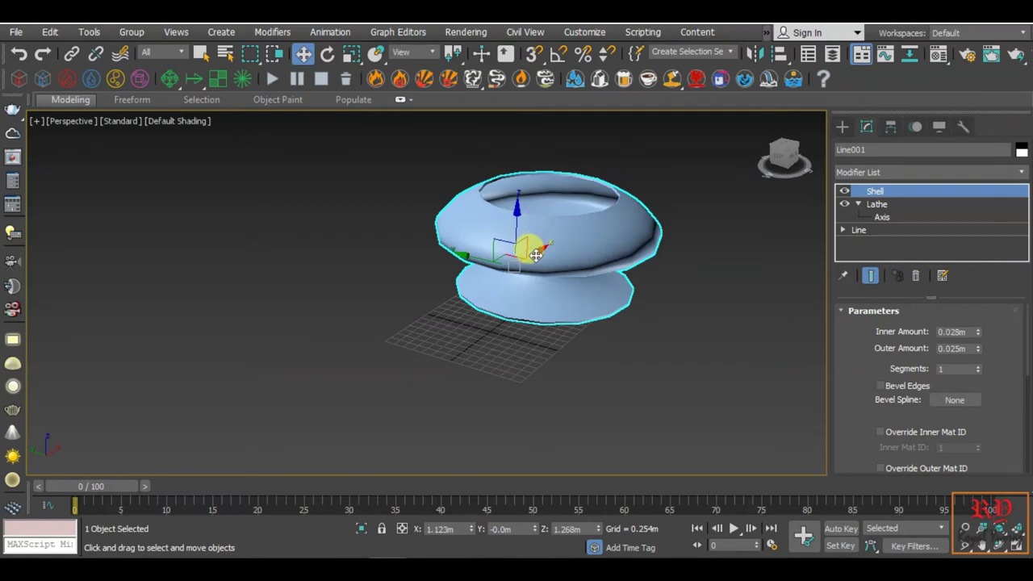
Shift the Lathe axis left and down to widen the base disc and flared top
left_click(881, 217)
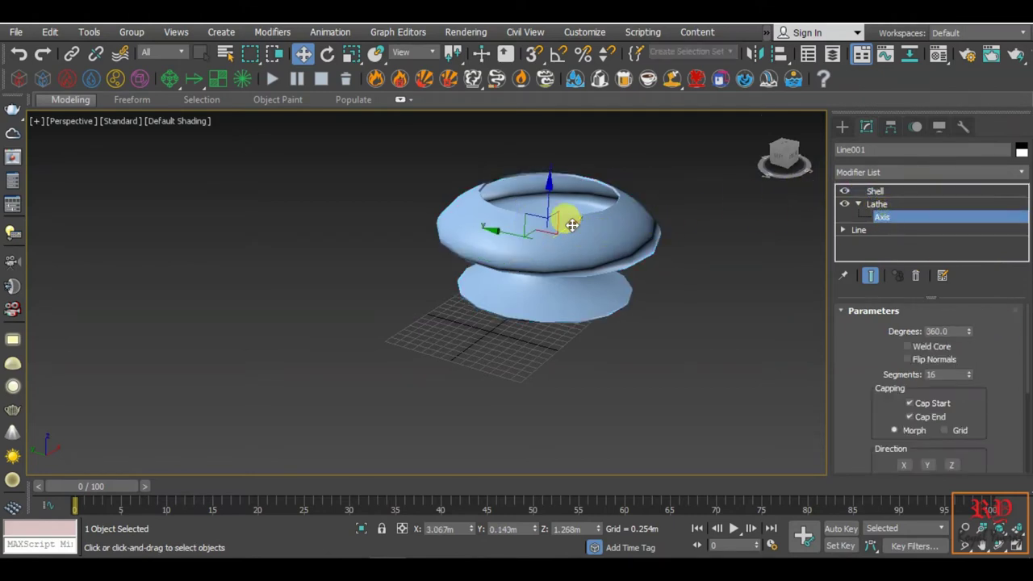
left_click_drag(571, 225, 492, 275)
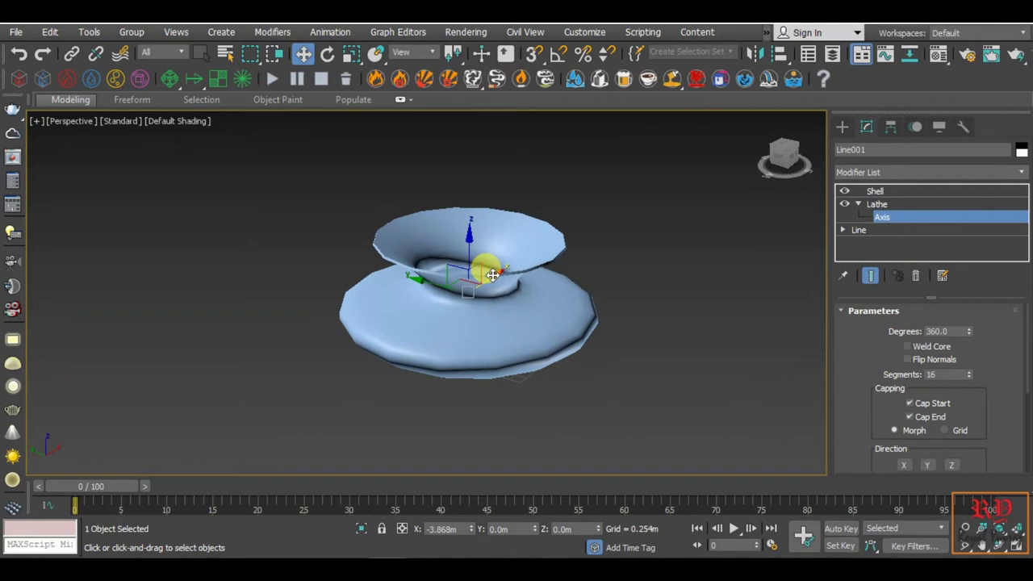
mouse_move(557, 258)
middle_mouse_down("alt")
mouse_move(581, 261)
mouse_move(576, 293)
mouse_move(544, 292)
middle_mouse_up("alt")
scroll(543, 293, "up", 5)
mouse_move(577, 262)
middle_mouse_down("alt")
mouse_move(544, 363)
mouse_move(605, 320)
middle_mouse_up("alt")
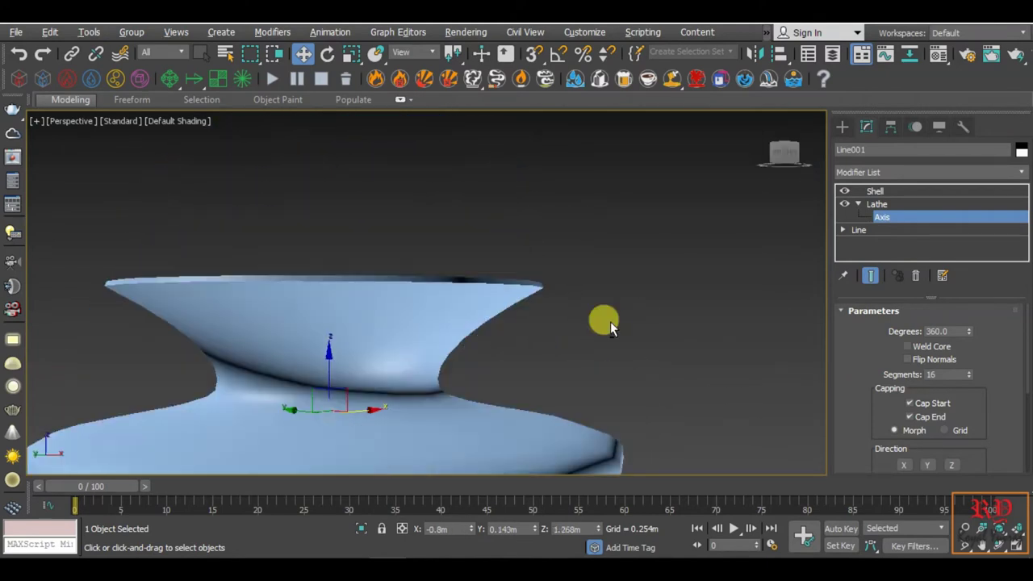
scroll(553, 291, "up", 5)
middle_click_drag(551, 287, 561, 299, "alt")
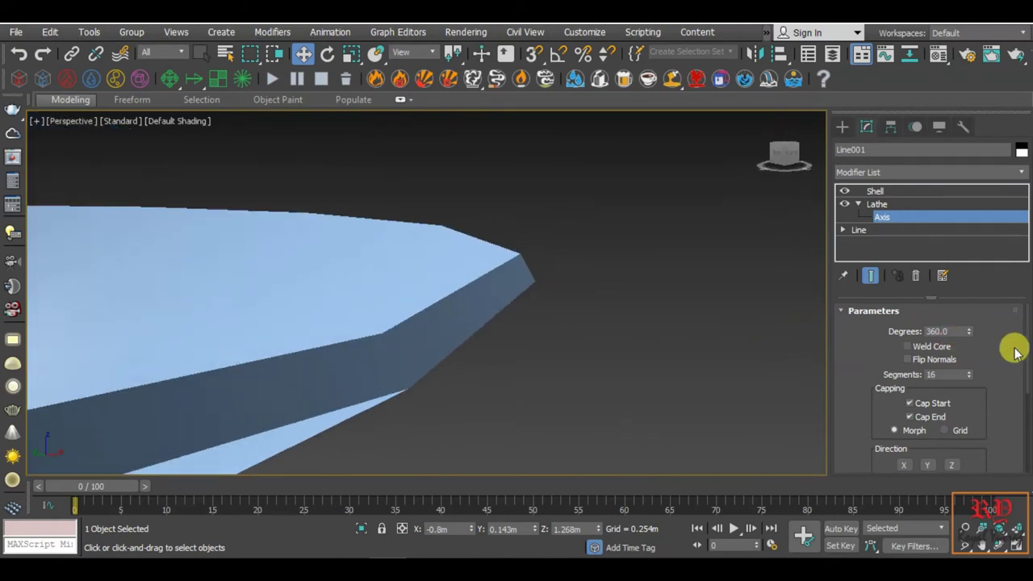
Lower the Shell Inner Amount to 0.022m and look down into the thinner-walled vase
left_click(877, 192)
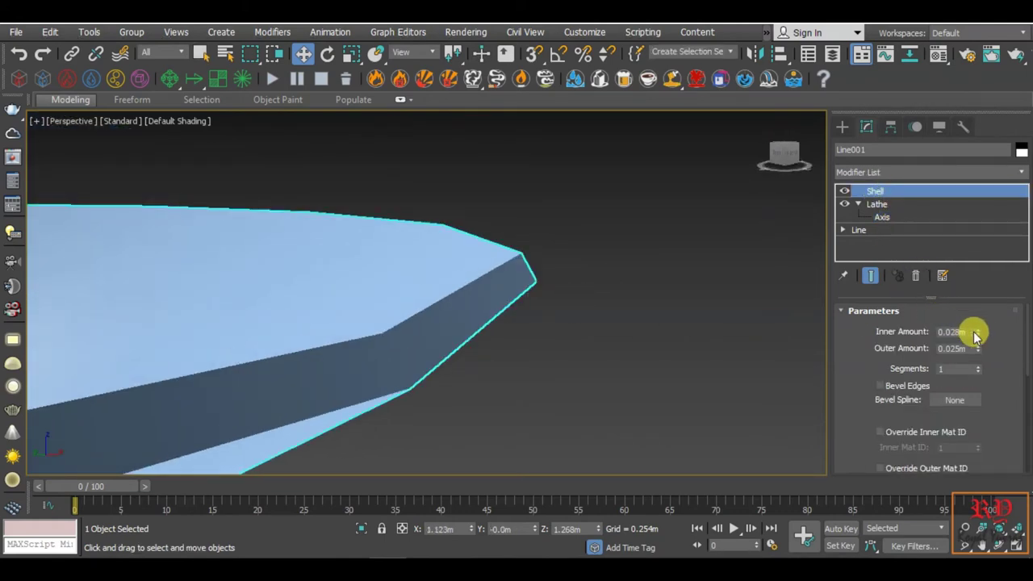
left_click_drag(977, 331, 958, 348)
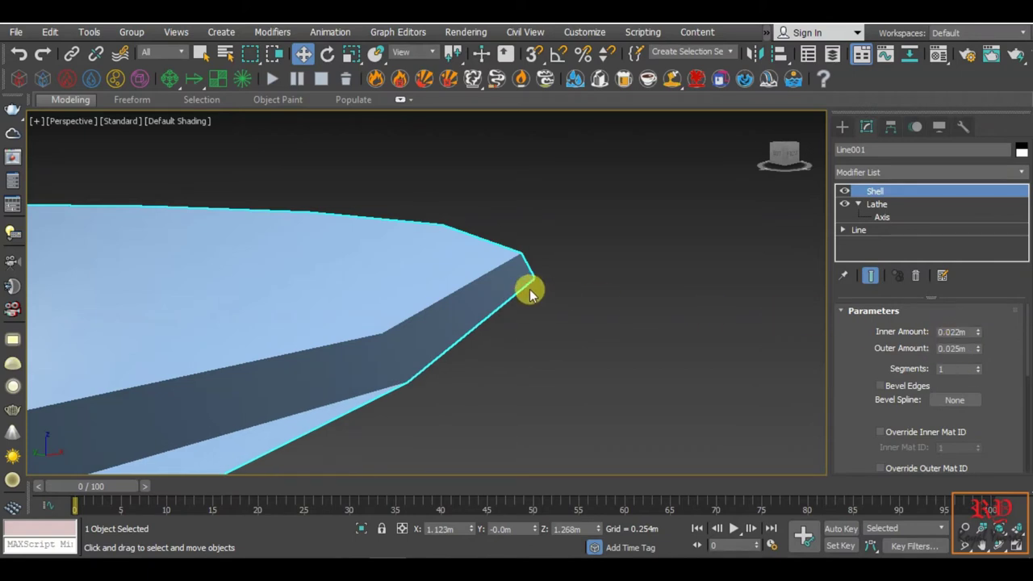
scroll(529, 286, "down", 1)
scroll(557, 270, "down", 2)
scroll(613, 266, "down", 5)
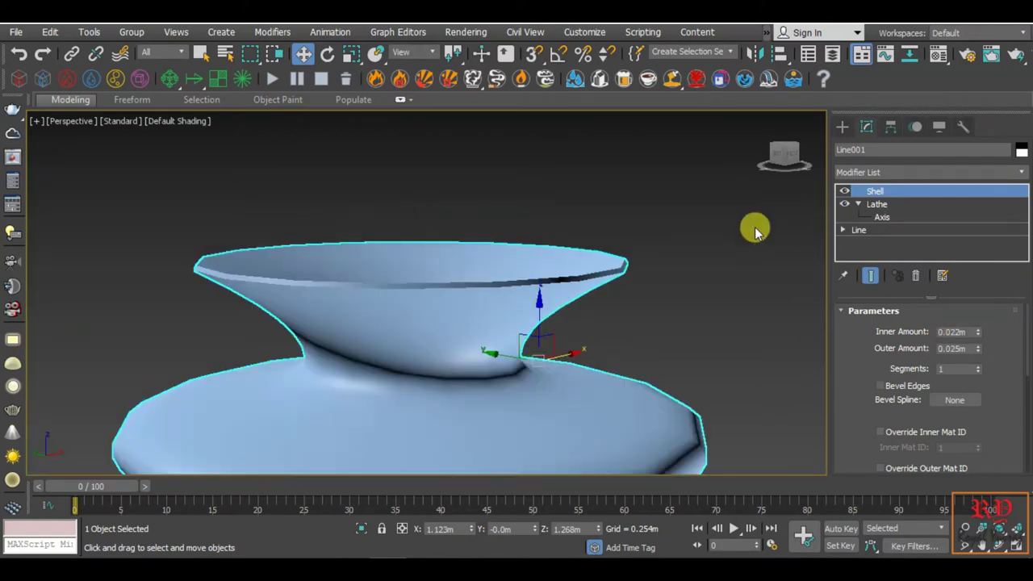
scroll(726, 246, "up", 5)
scroll(682, 271, "down", 5)
mouse_move(678, 274)
middle_mouse_down("alt")
mouse_move(605, 345)
mouse_move(599, 260)
middle_mouse_up("alt")
scroll(601, 266, "down", 2)
scroll(637, 290, "down", 1)
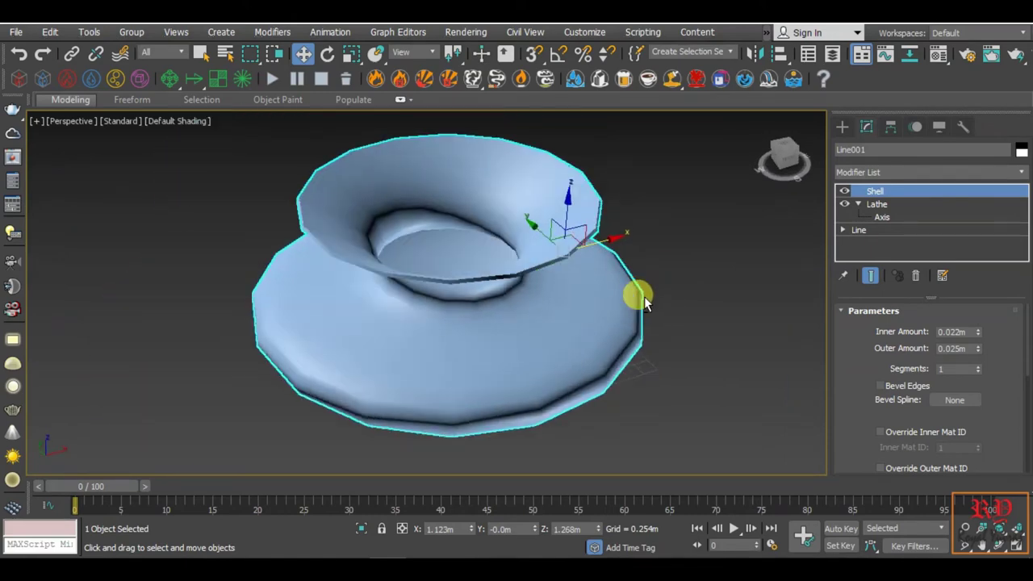
Add a TurboSmooth modifier to the vase via 'tu', then deselect it and orbit to inspect
left_click(864, 172)
type("tu")
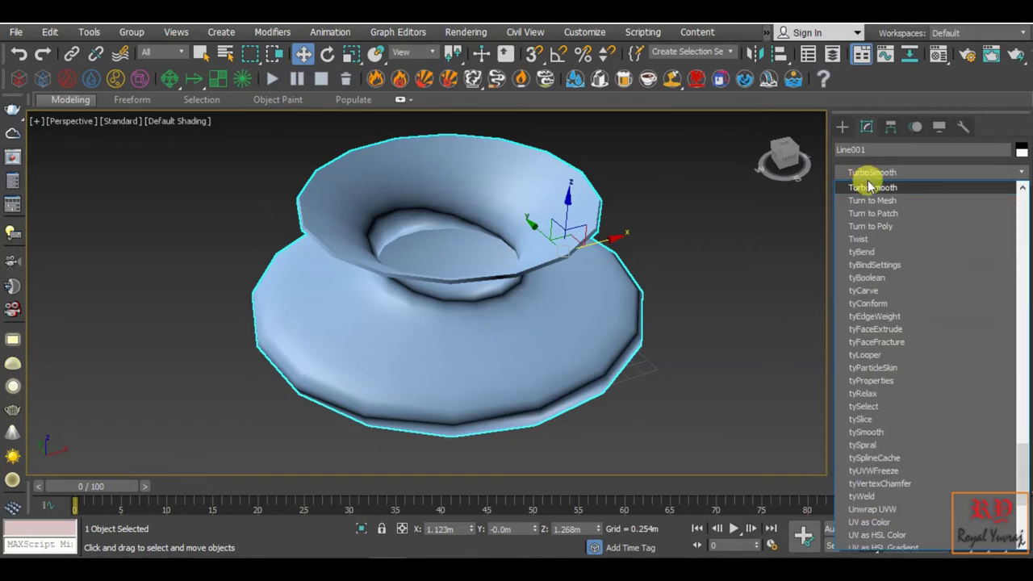
left_click(872, 188)
left_click(676, 257)
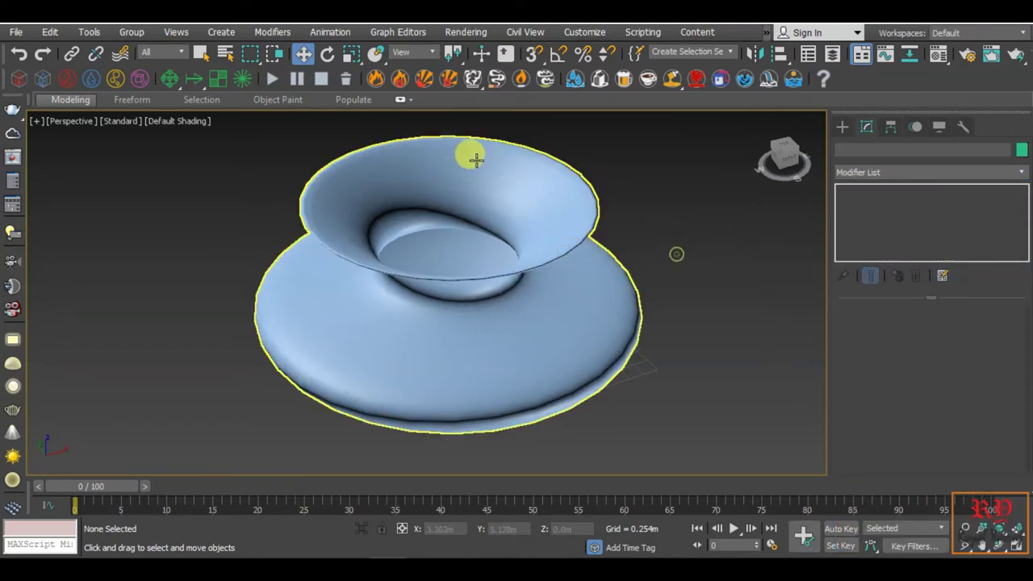
mouse_move(625, 316)
middle_mouse_down("alt")
mouse_move(604, 224)
mouse_move(613, 300)
mouse_move(548, 288)
middle_mouse_up("alt")
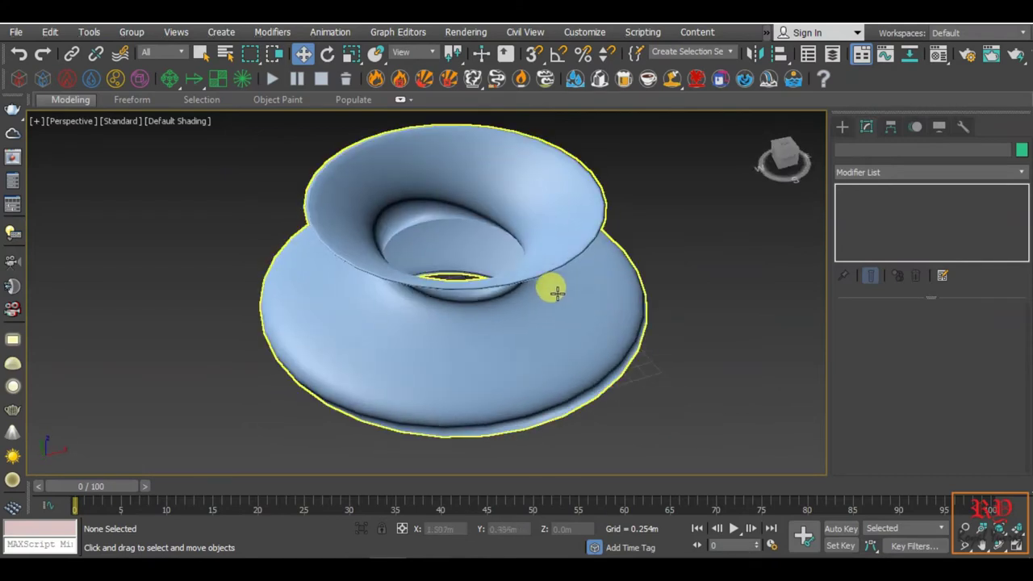
scroll(565, 291, "down", 2)
left_click(842, 126)
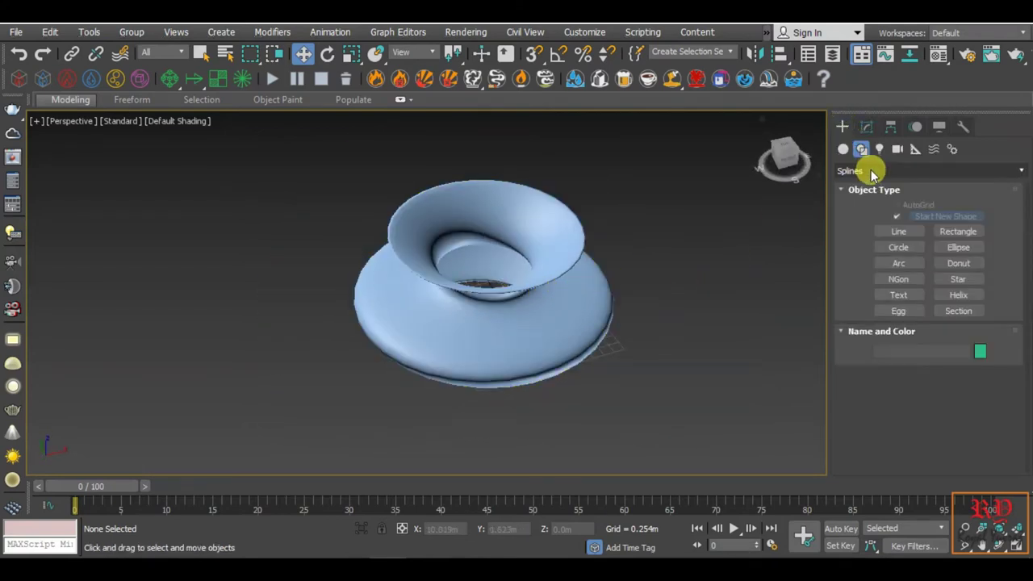
Create a Society Garlic plant from AEC Extended Foliage and place it beside the vase
left_click(871, 170)
left_click(843, 151)
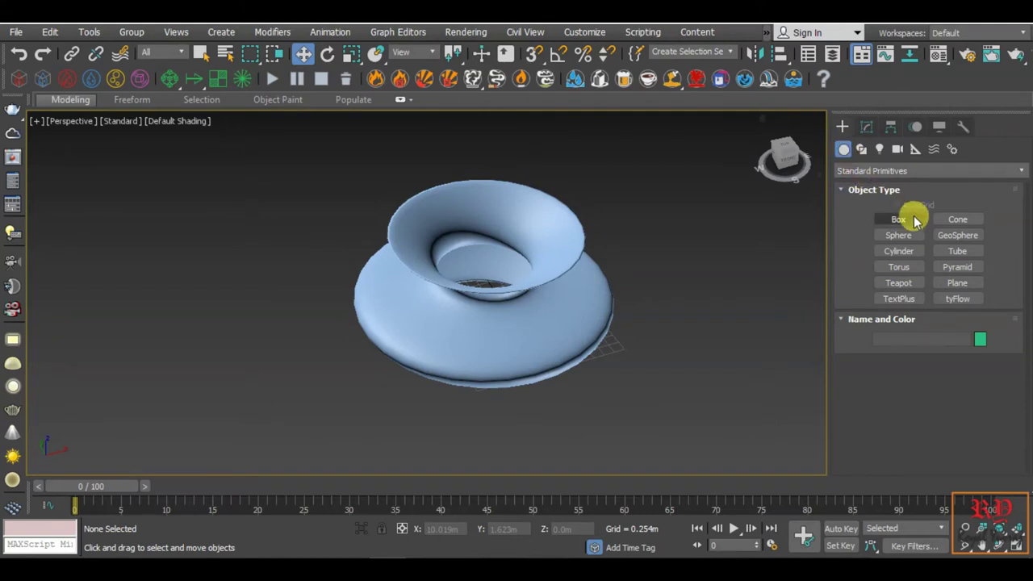
left_click(879, 168)
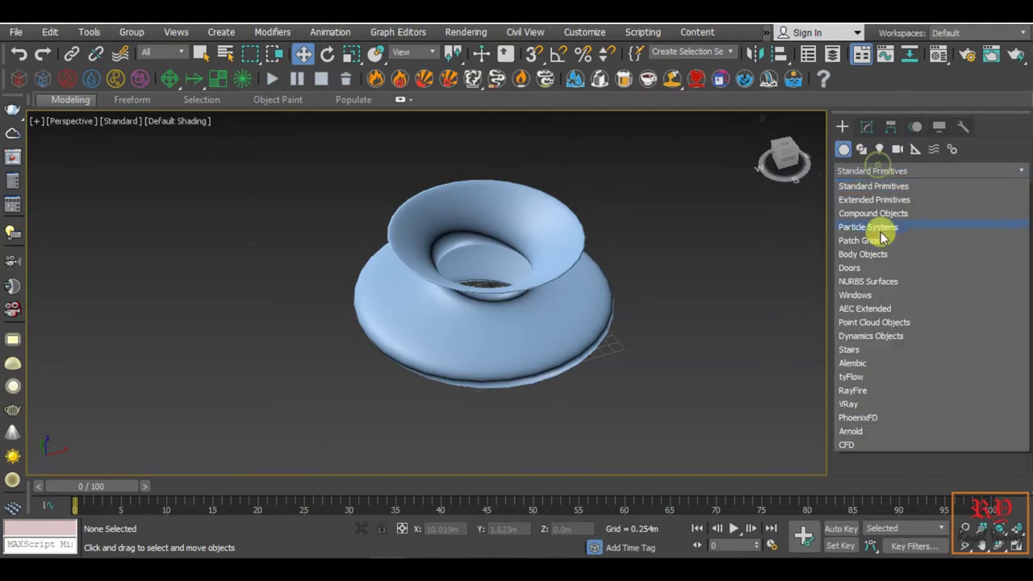
left_click(865, 311)
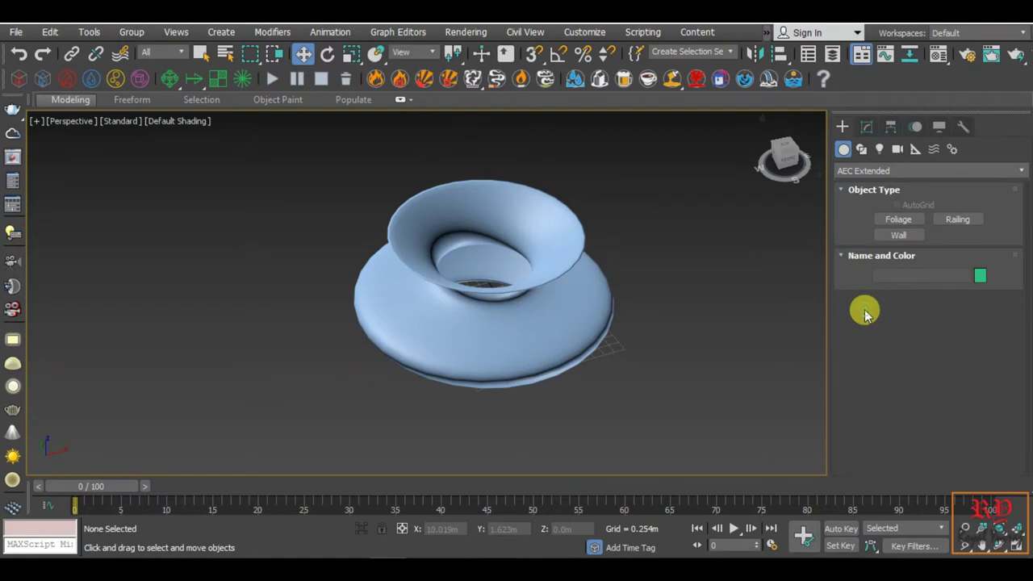
left_click(915, 225)
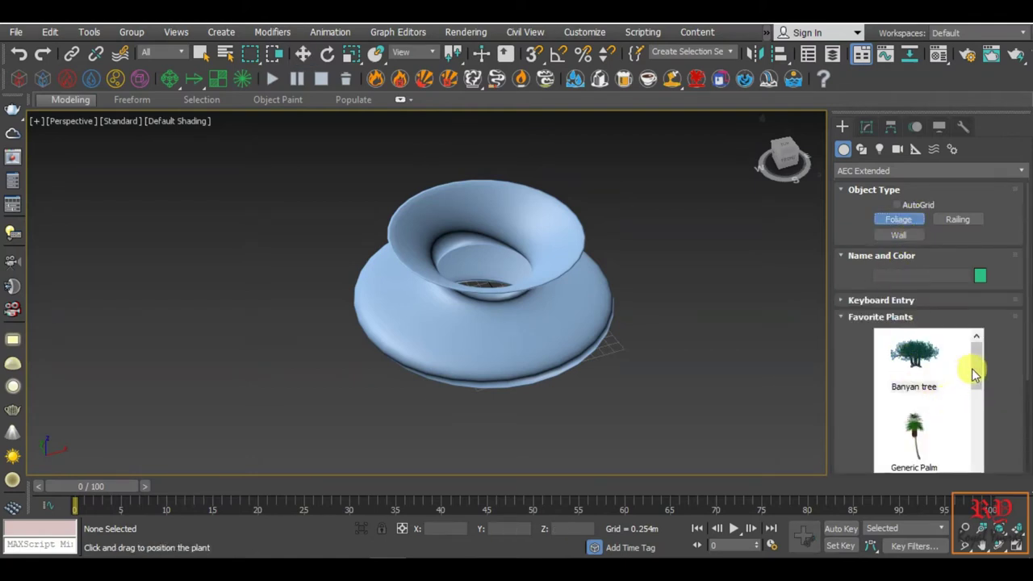
left_click_drag(973, 373, 992, 505)
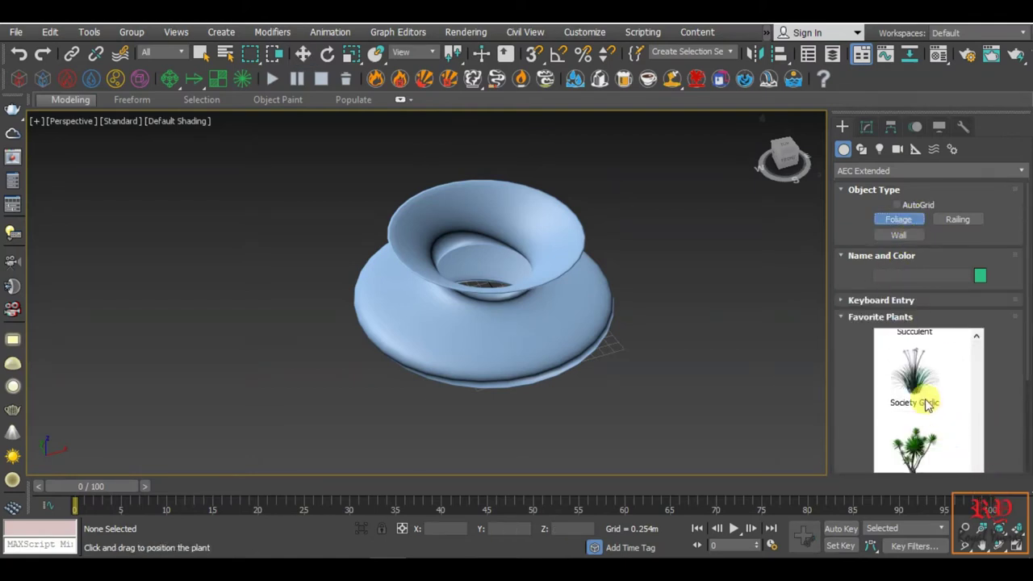
left_click(911, 383)
left_click(676, 339)
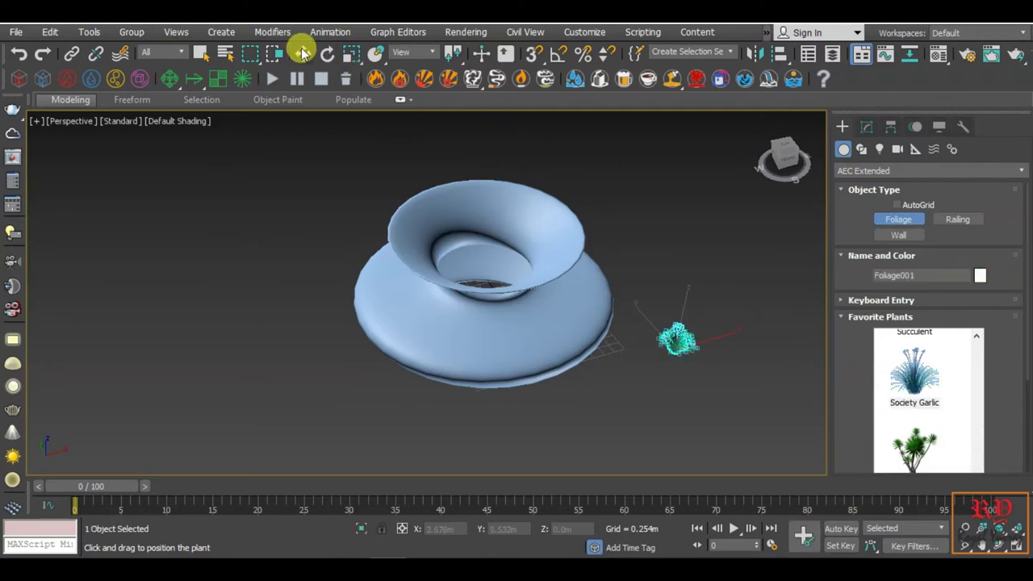
Scale Foliage001 up to about 485% and drag it into the vase opening
left_click(349, 54)
left_click_drag(672, 346, 770, 52)
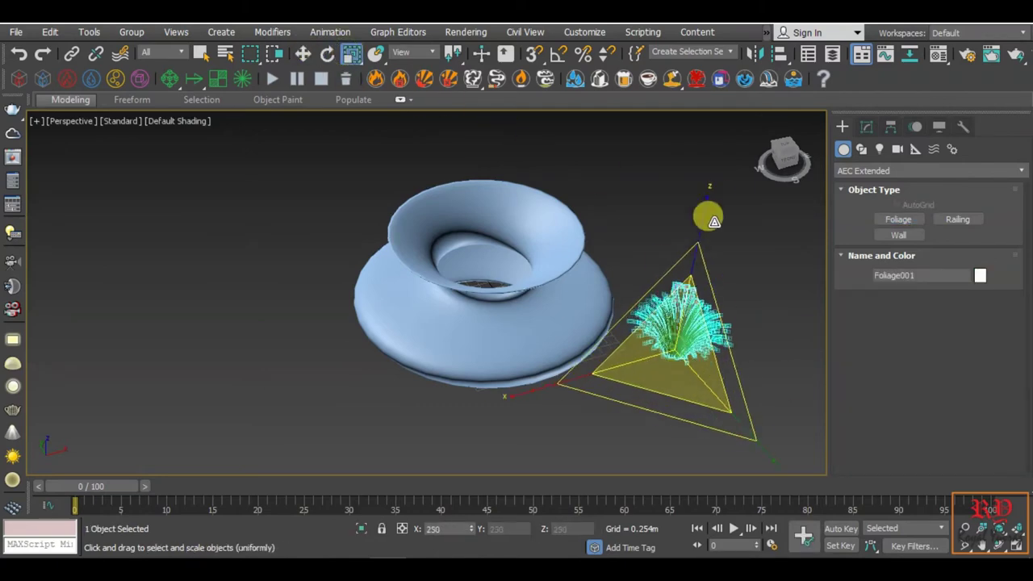
left_click(303, 53)
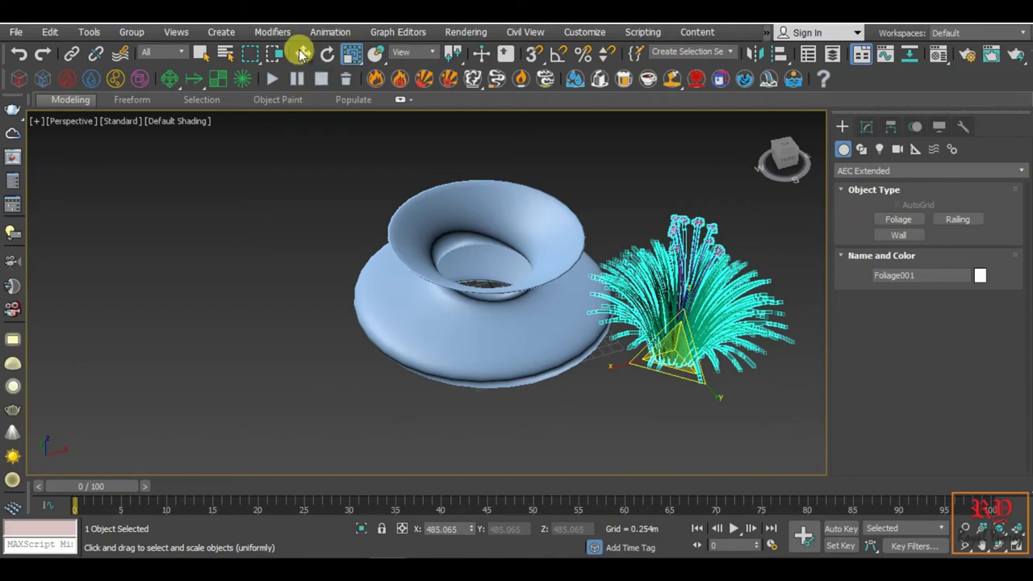
left_click_drag(684, 339, 492, 264)
Centre the plant inside the vase and raise it to Z 1.834m
scroll(492, 265, "up", 3)
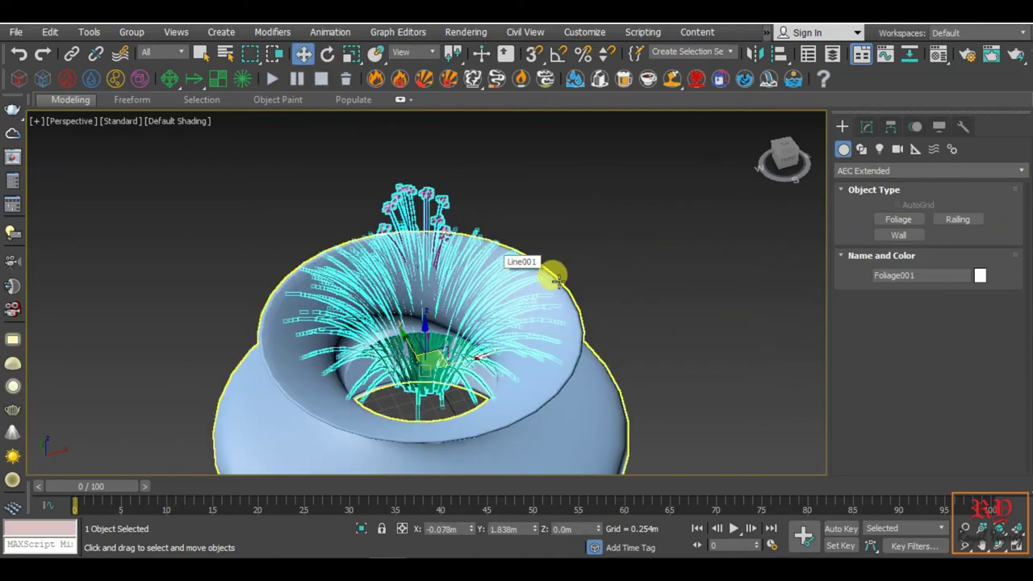
mouse_move(554, 277)
middle_mouse_down("alt")
mouse_move(535, 369)
mouse_move(516, 319)
mouse_move(393, 372)
middle_mouse_up("alt")
left_click_drag(393, 373, 394, 374)
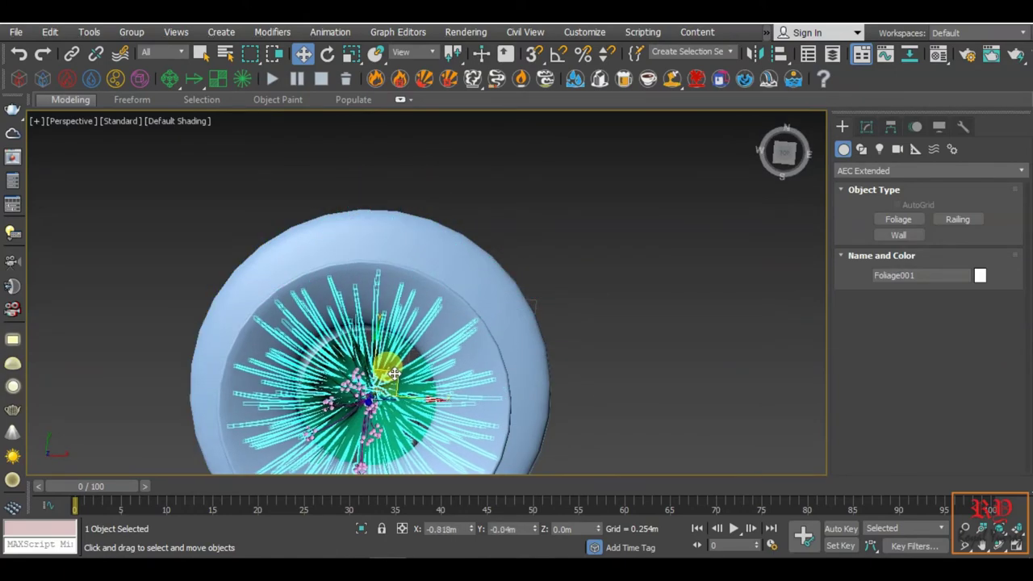
mouse_move(411, 386)
middle_mouse_down("alt")
mouse_move(507, 387)
mouse_move(544, 323)
mouse_move(554, 238)
middle_mouse_up("alt")
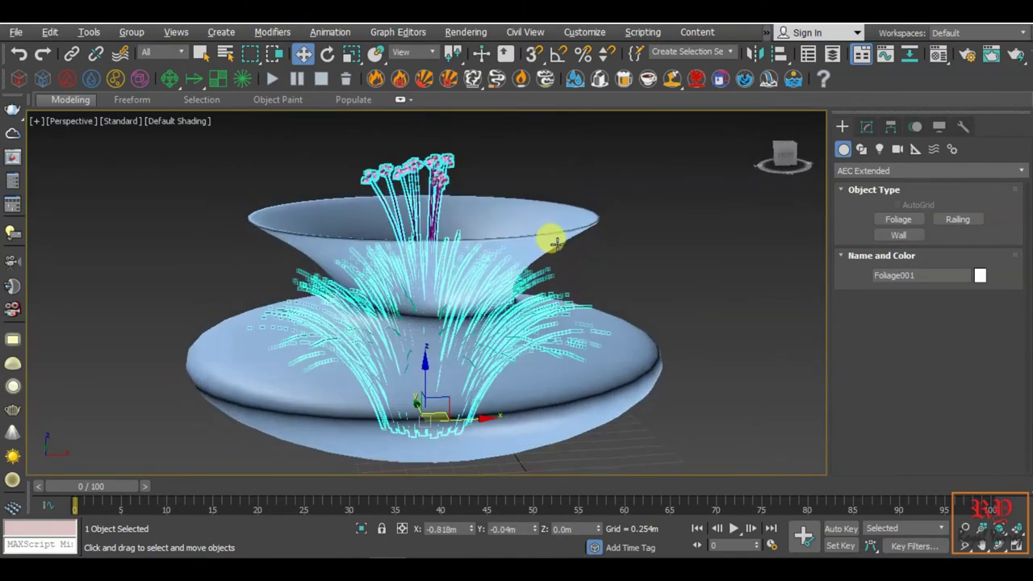
mouse_move(493, 337)
middle_mouse_down("alt")
mouse_move(491, 295)
mouse_move(519, 282)
middle_mouse_up("alt")
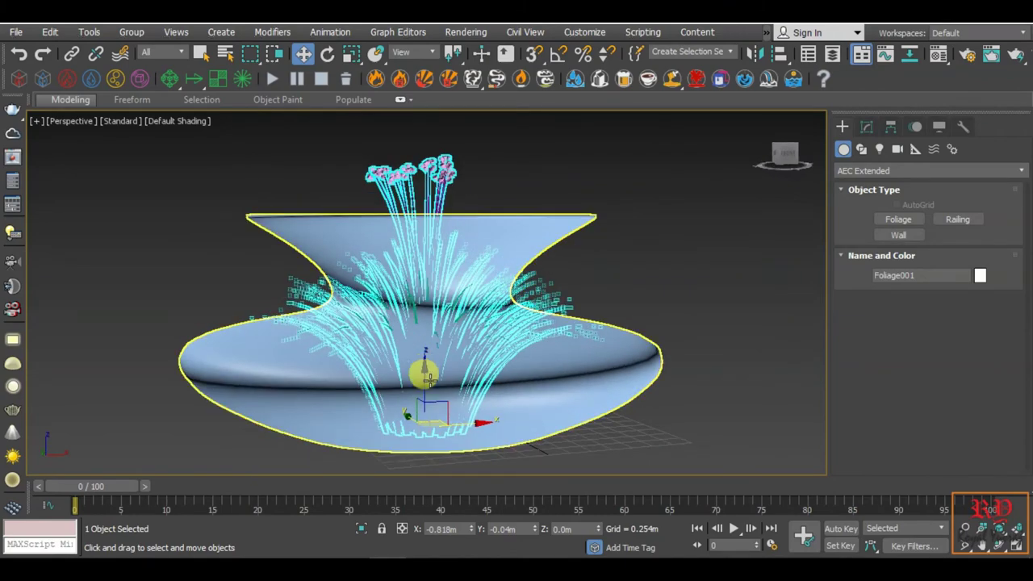
left_click_drag(422, 368, 403, 231)
mouse_move(414, 231)
middle_mouse_down("alt")
mouse_move(512, 290)
mouse_move(507, 331)
mouse_move(492, 266)
mouse_move(438, 357)
mouse_move(473, 387)
mouse_move(367, 159)
middle_mouse_up("alt")
Scale Foliage001 up much larger into a full canopy above the vase
left_click(332, 60)
left_click(352, 53)
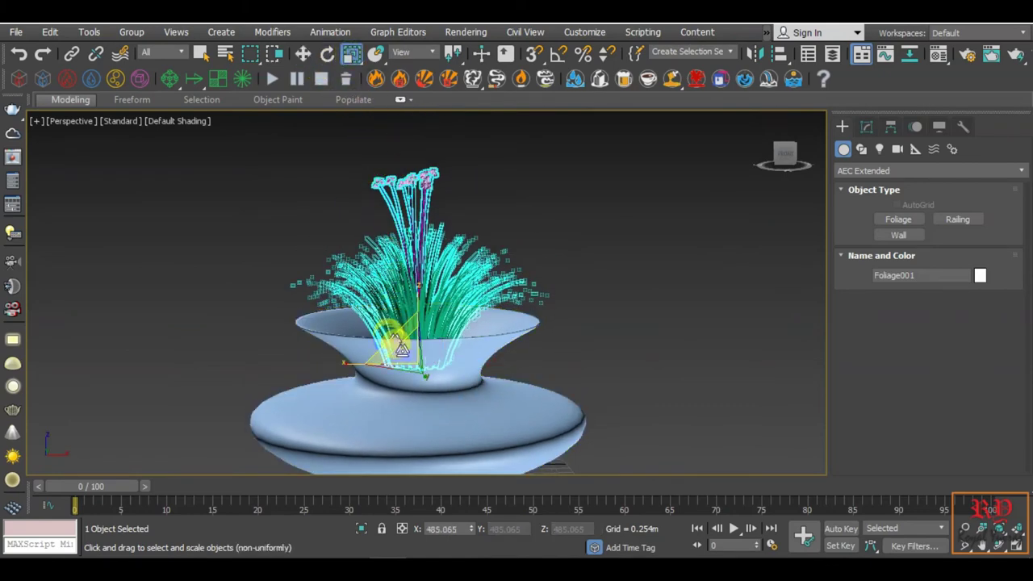
left_click_drag(413, 345, 432, 304)
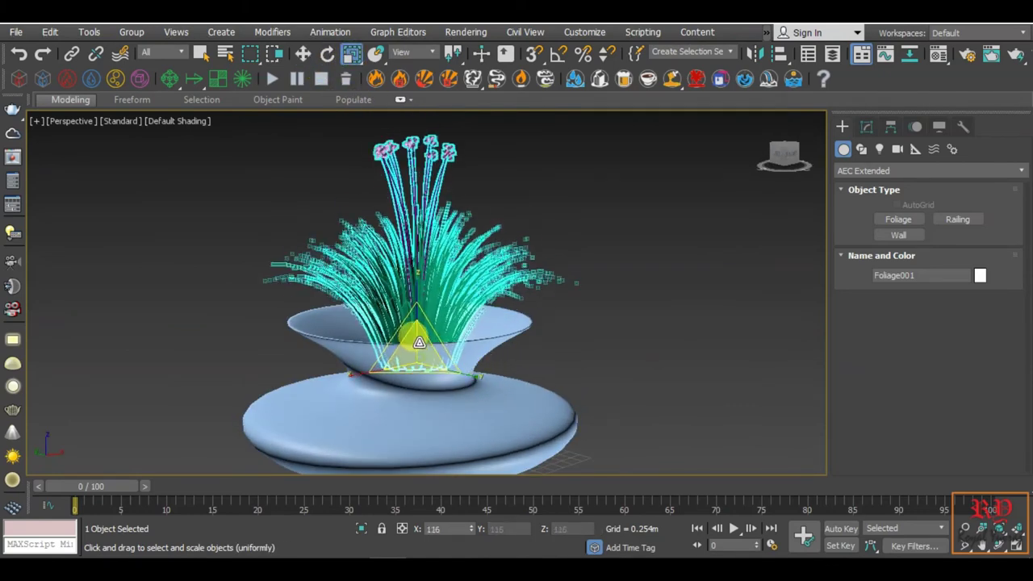
mouse_move(431, 304)
middle_mouse_down("alt")
mouse_move(547, 391)
mouse_move(426, 411)
mouse_move(349, 394)
mouse_move(350, 422)
middle_mouse_up("alt")
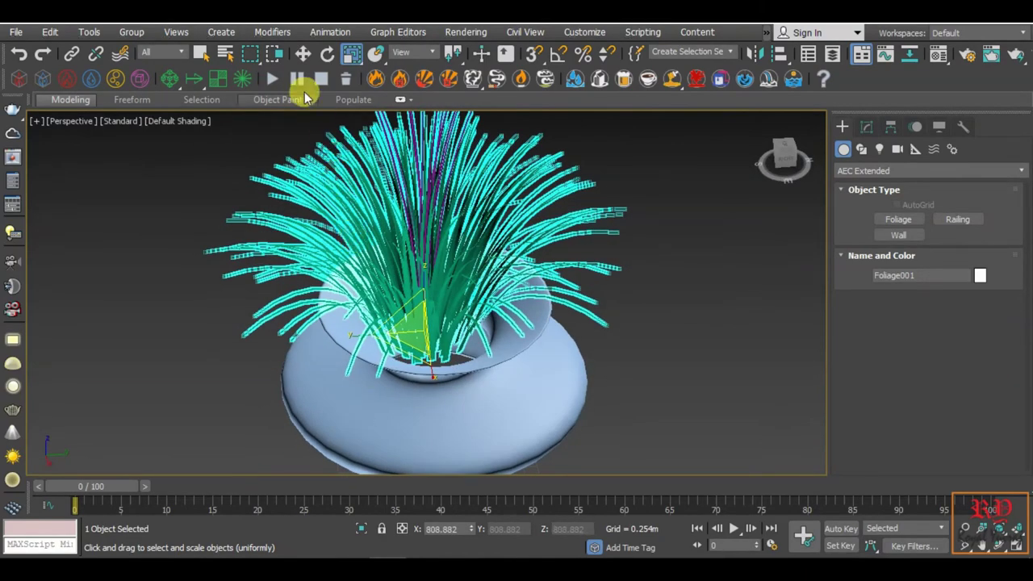
Nudge the enlarged plant so it sits centred inside the vase
left_click(303, 53)
left_click_drag(448, 343, 455, 347)
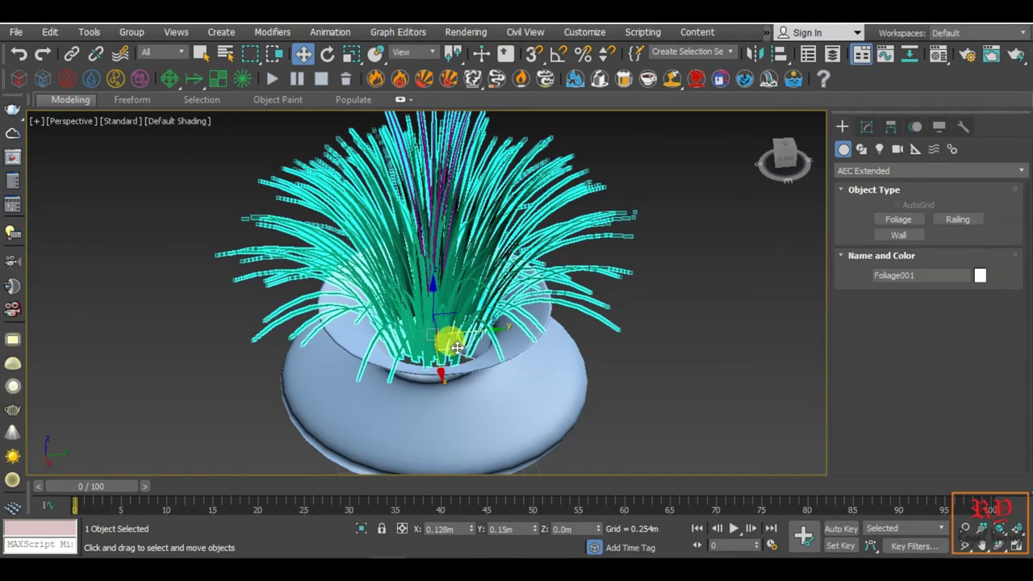
mouse_move(456, 347)
middle_mouse_down("alt")
mouse_move(634, 338)
mouse_move(505, 300)
mouse_move(500, 334)
mouse_move(416, 351)
middle_mouse_up("alt")
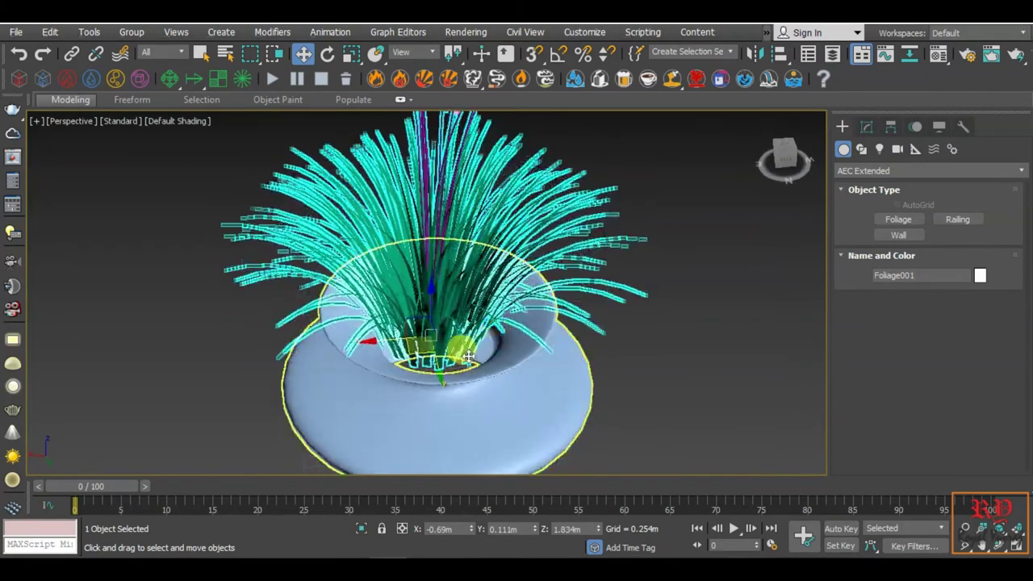
left_click_drag(415, 352, 419, 355)
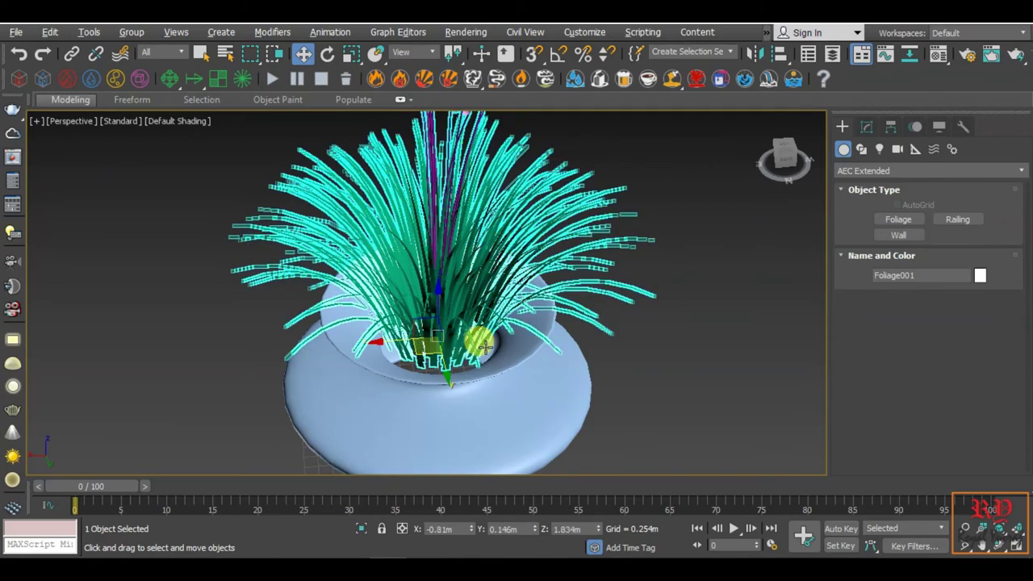
middle_click_drag(484, 346, 668, 299, "alt")
scroll(476, 299, "down", 3)
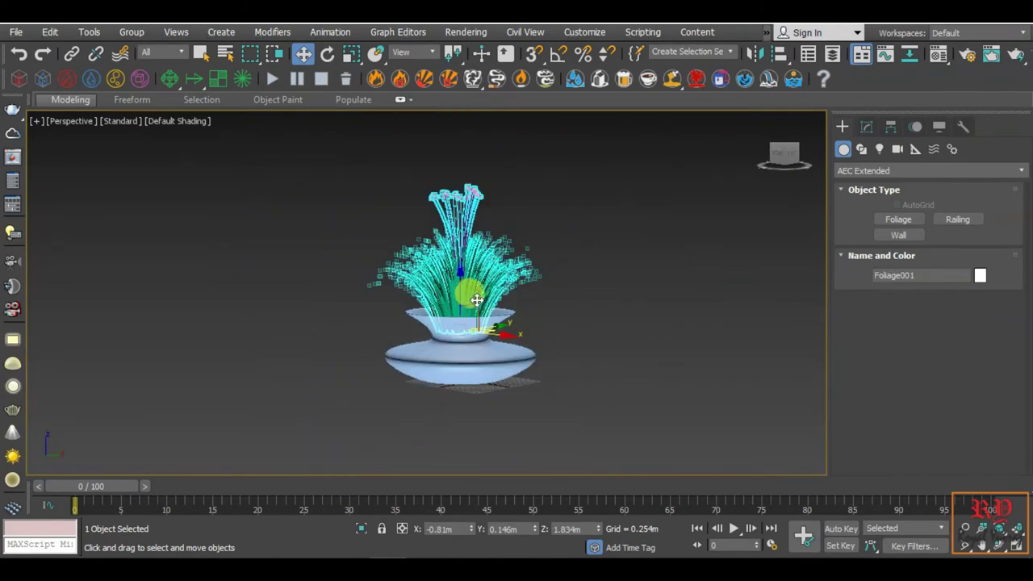
middle_click_drag(560, 344, 576, 348, "alt")
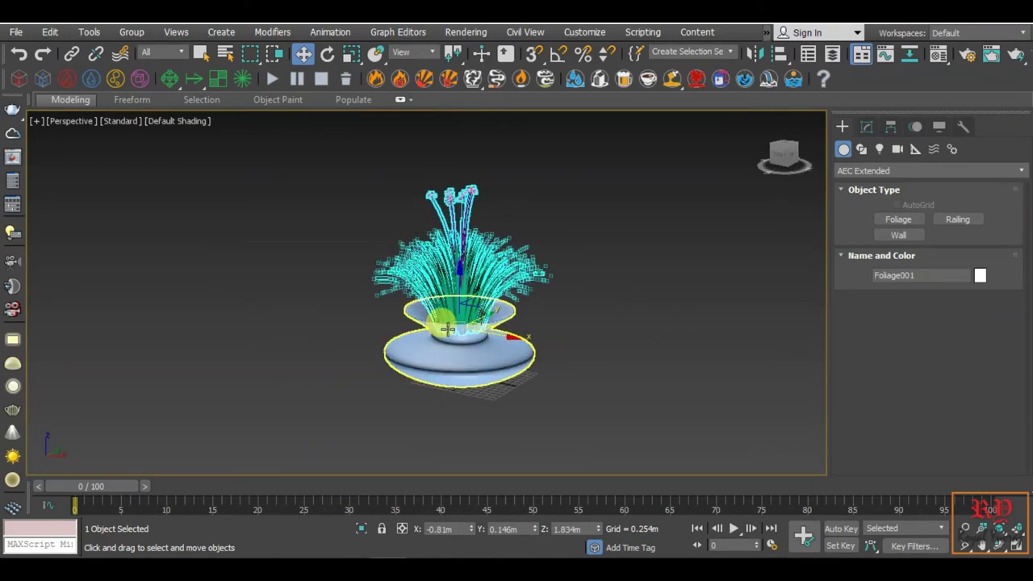
scroll(431, 298, "up", 3)
Deselect the plant and orbit to check the vase from above and below
left_click(201, 53)
left_click(635, 334)
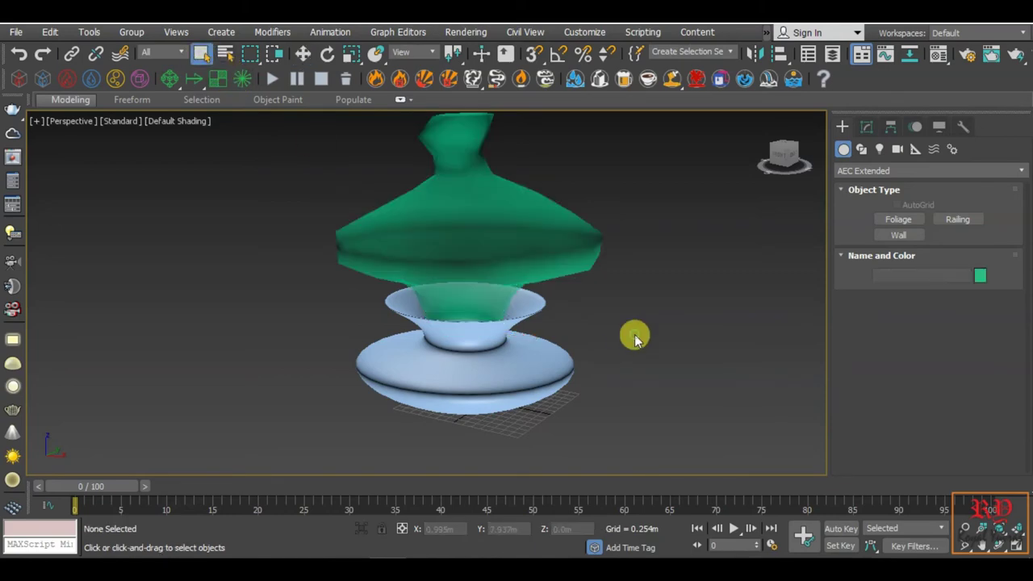
mouse_move(607, 359)
middle_mouse_down("alt")
mouse_move(589, 218)
mouse_move(589, 378)
middle_mouse_up("alt")
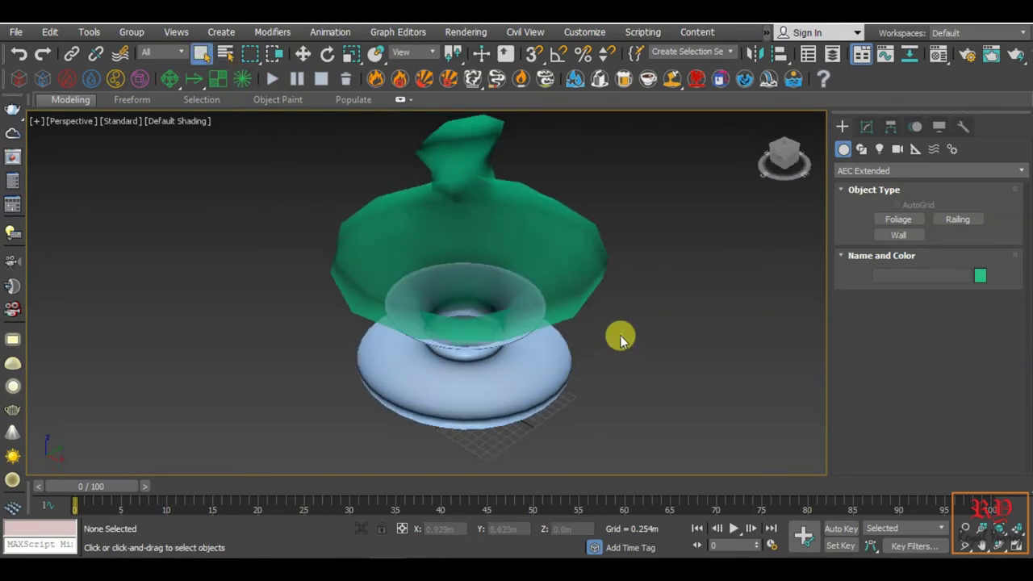
mouse_move(679, 361)
middle_mouse_down("alt")
mouse_move(670, 334)
mouse_move(671, 357)
middle_mouse_up("alt")
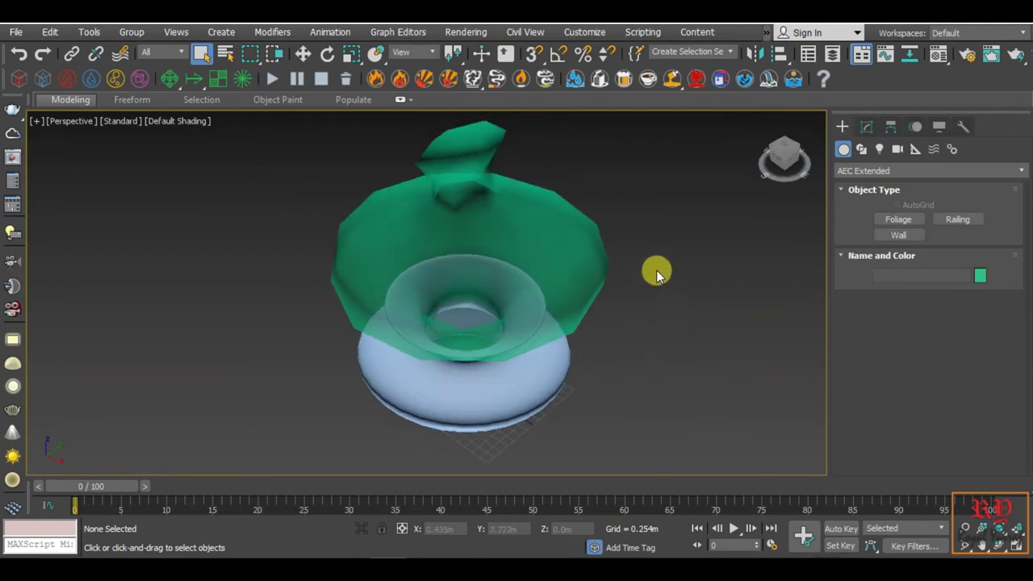
Draw a large Standard Primitives ground plane, roughly 50.6m by 67.4m
left_click(855, 170)
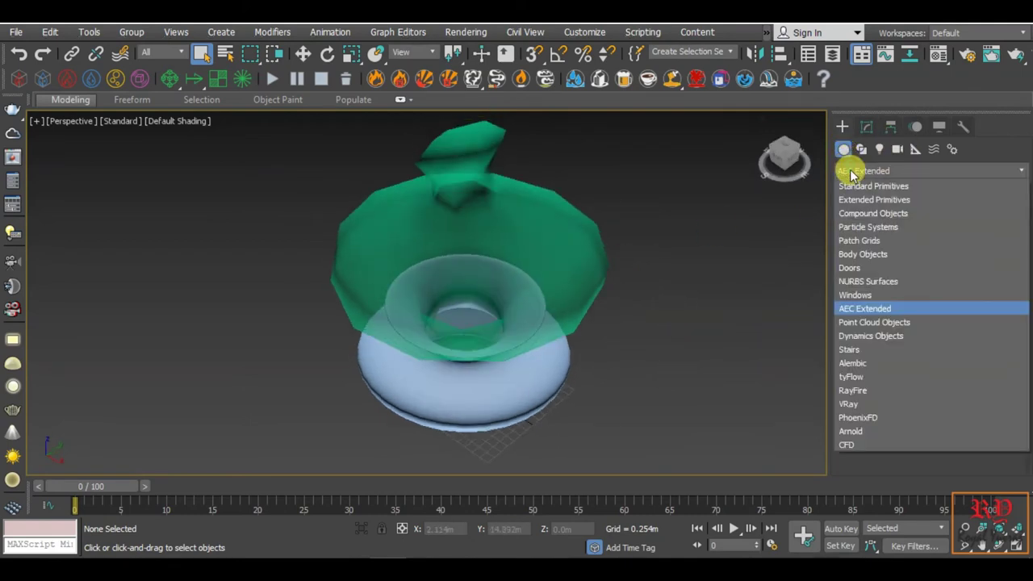
left_click(855, 182)
left_click(956, 283)
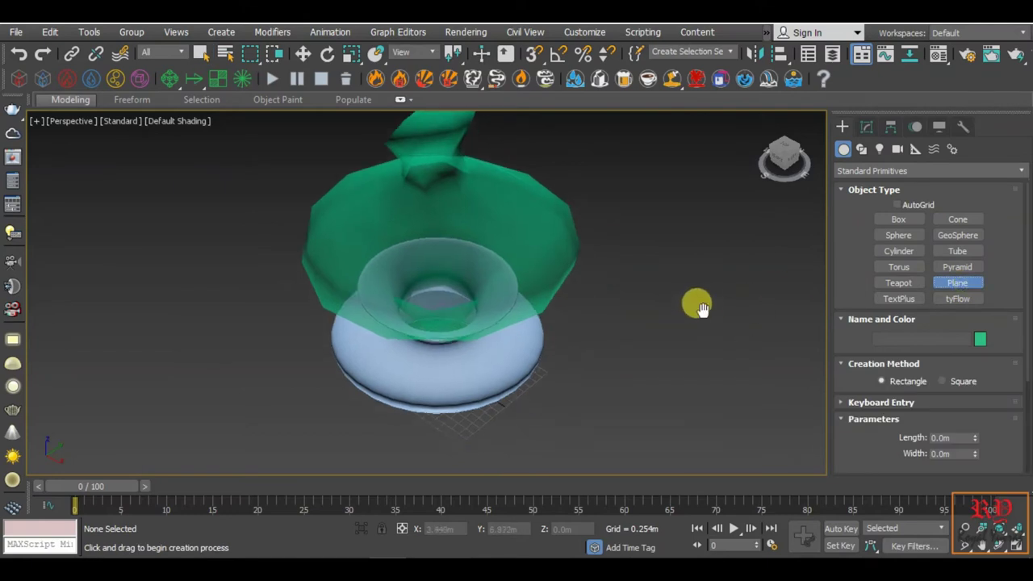
scroll(691, 298, "down", 3)
scroll(440, 325, "down", 3)
left_click_drag(266, 301, 817, 317)
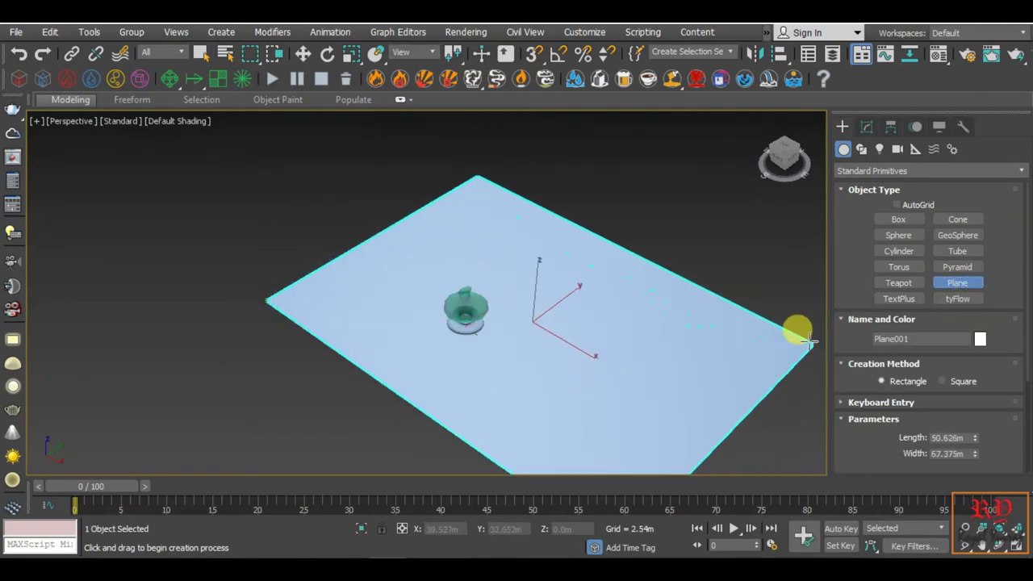
Move Plane001 so it is centred under the vase, then deselect and zoom in
left_click(303, 55)
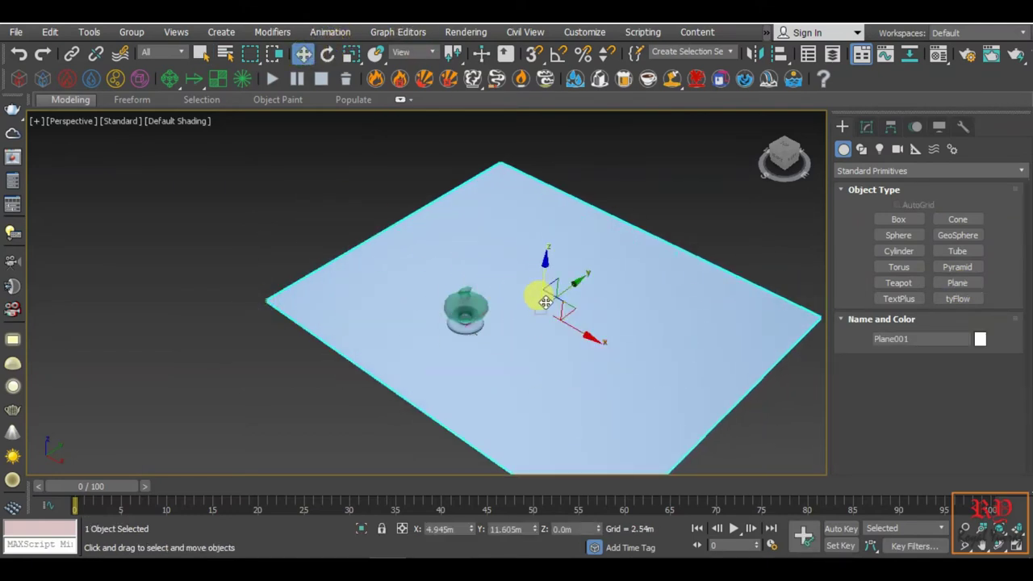
left_click_drag(576, 310, 511, 320)
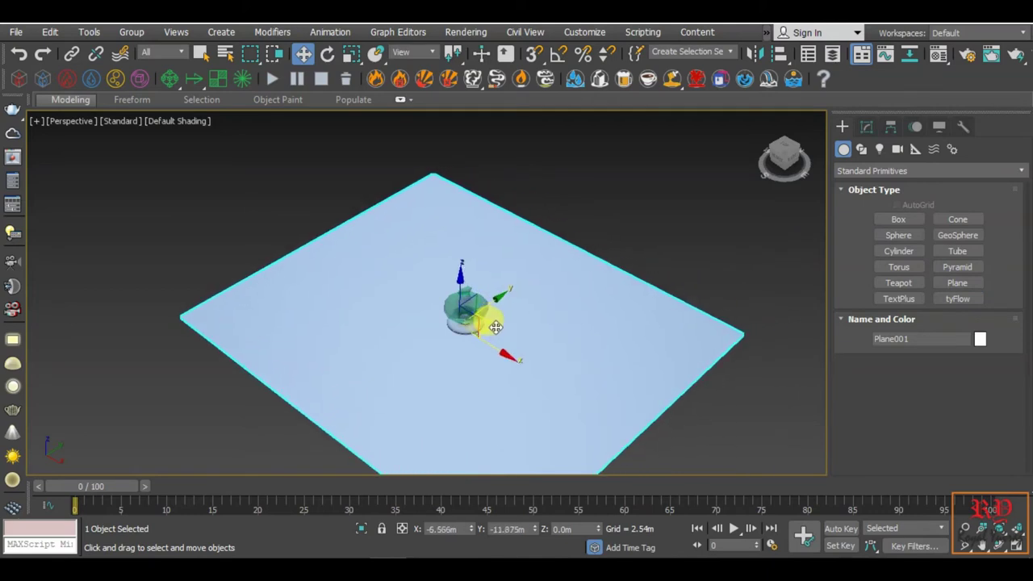
left_click(613, 197)
scroll(439, 299, "up", 5)
scroll(438, 296, "up", 3)
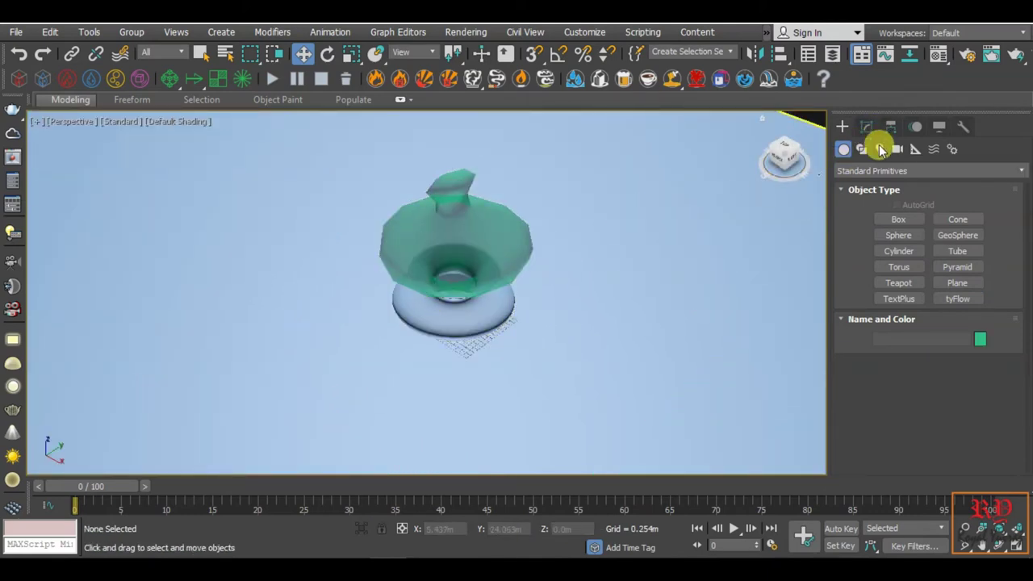
Change the Render Setup renderer from ART Renderer to V-Ray Next
left_click(879, 149)
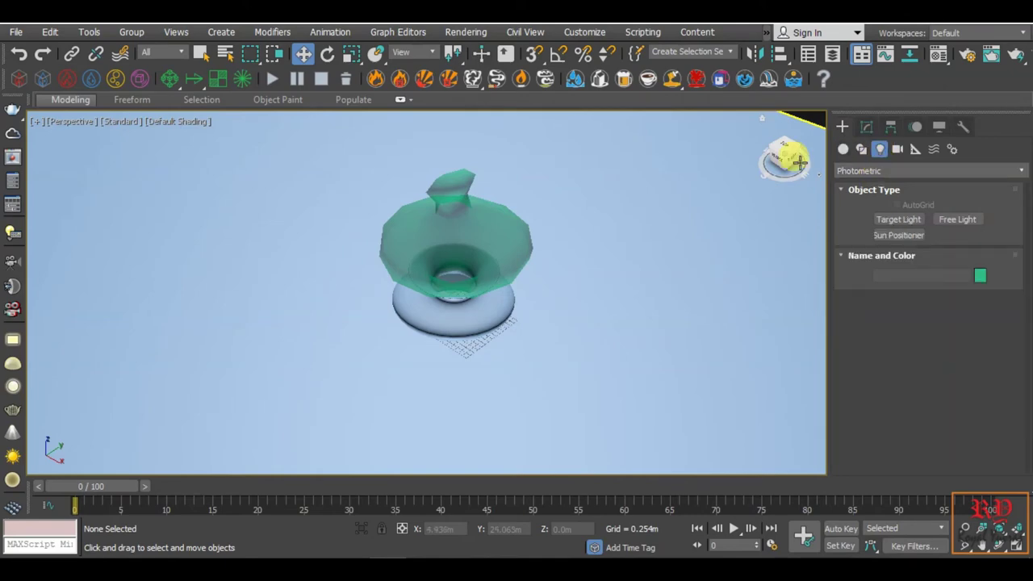
mouse_move(519, 325)
middle_mouse_down("alt")
mouse_move(508, 258)
mouse_move(476, 317)
mouse_move(511, 330)
mouse_move(654, 267)
middle_mouse_up("alt")
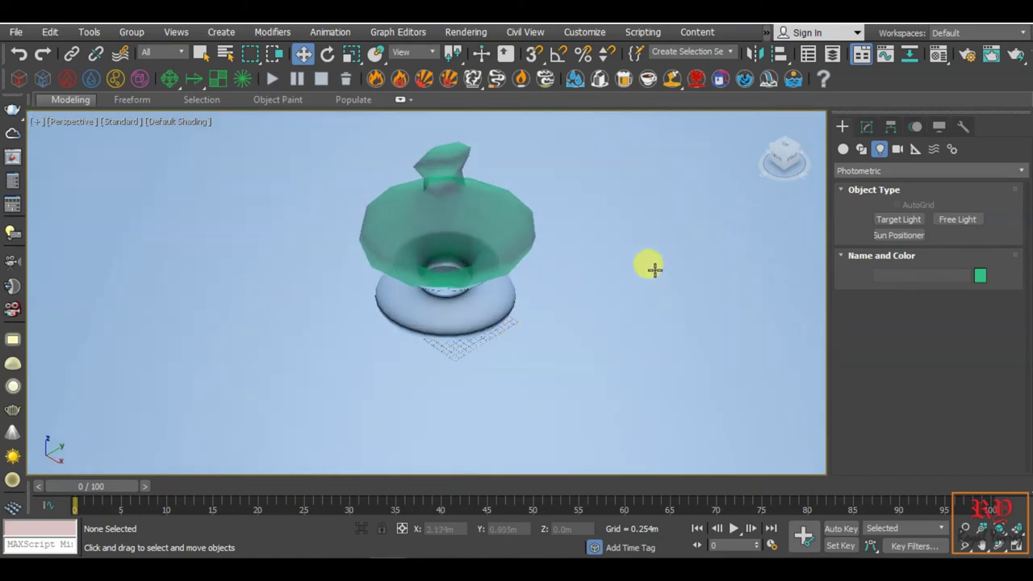
left_click(968, 57)
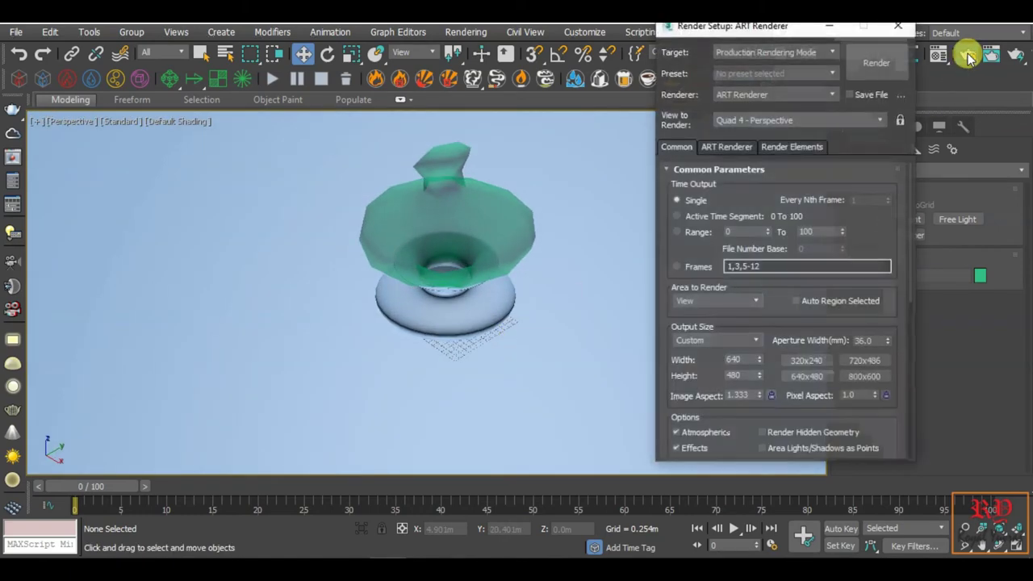
left_click(770, 94)
left_click(744, 164)
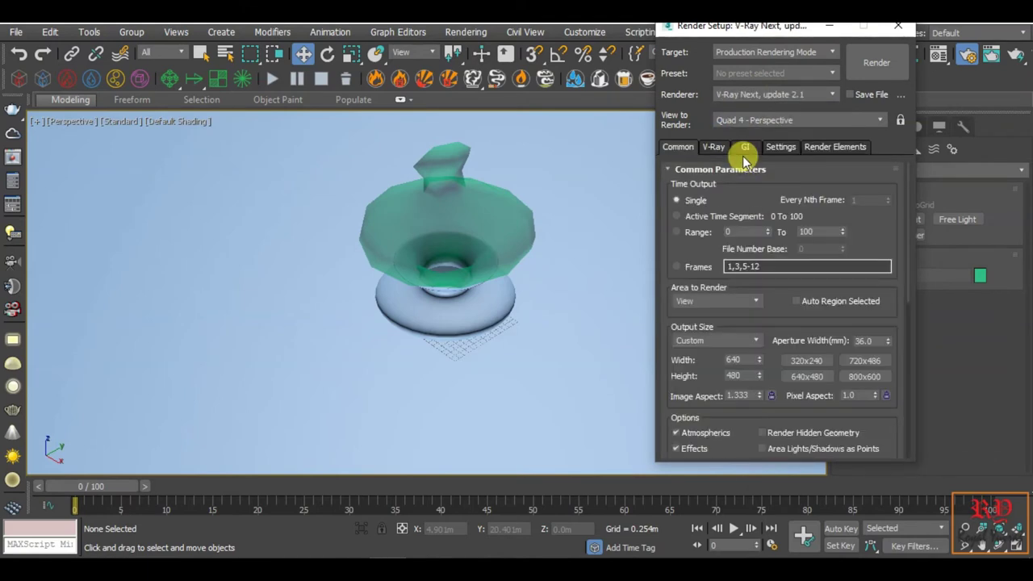
left_click(903, 32)
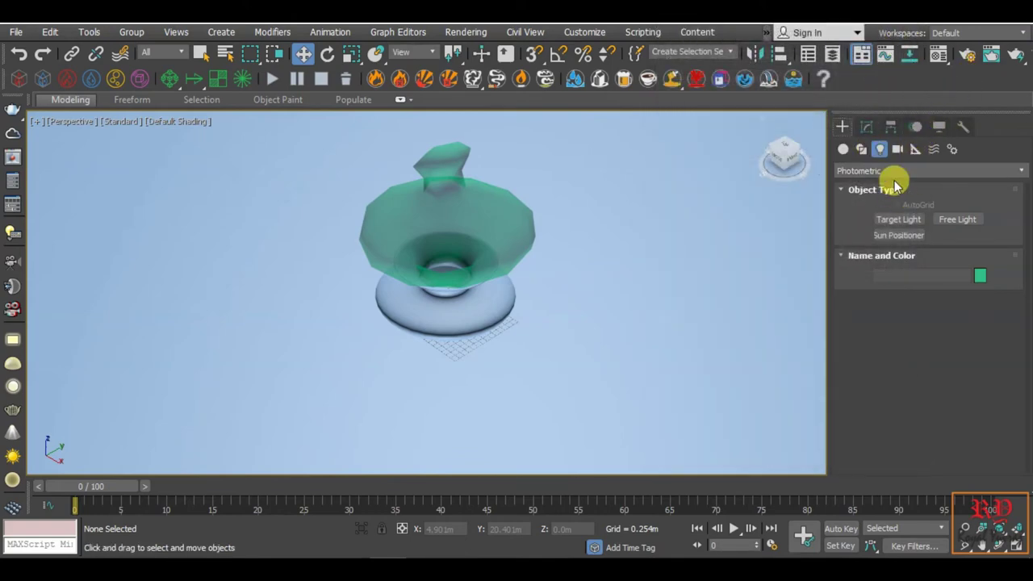
Draw a VRayLight plane light, about 20.9m by 13.9m, across the vase area
left_click(891, 171)
left_click(853, 204)
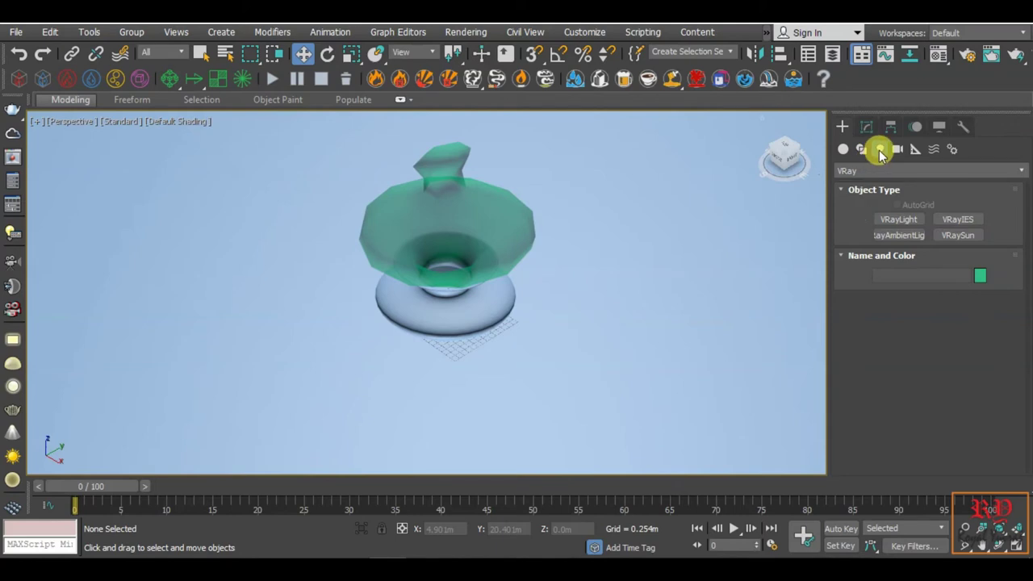
left_click(912, 219)
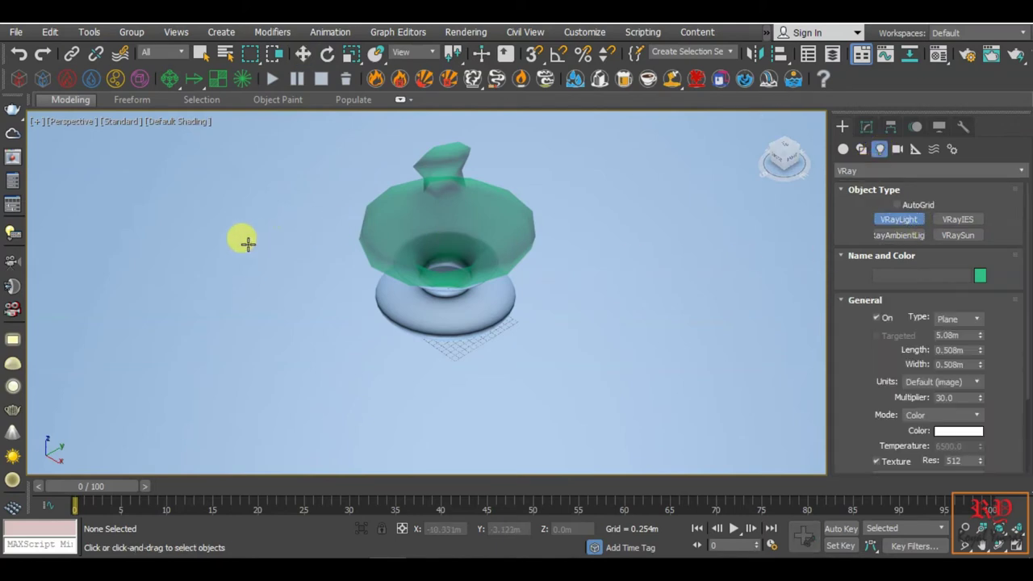
left_click_drag(248, 243, 823, 320)
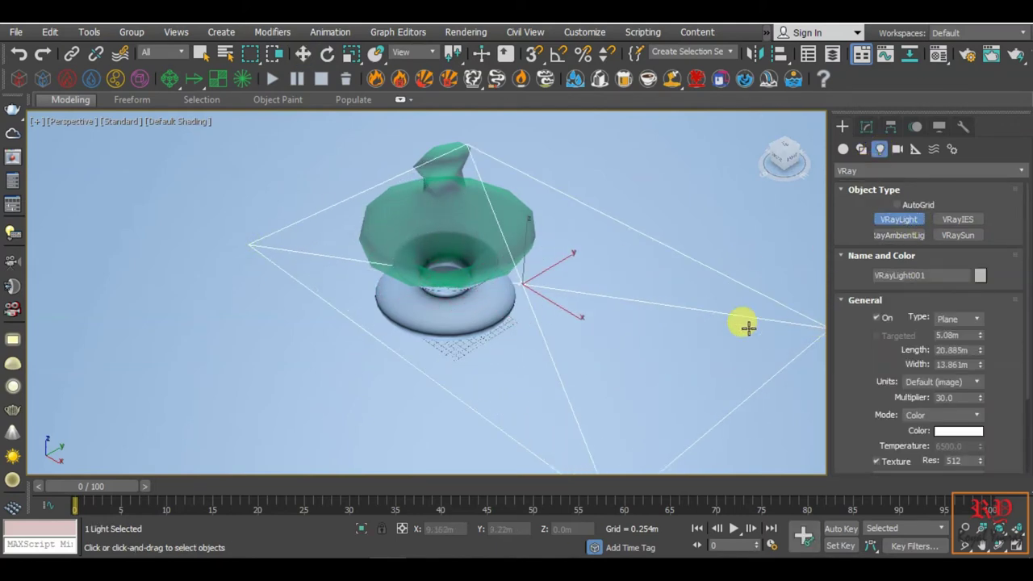
scroll(389, 358, "down", 5)
Raise VRayLight001 to Z 55.488m and set its Multiplier from 30 to 2
left_click(303, 53)
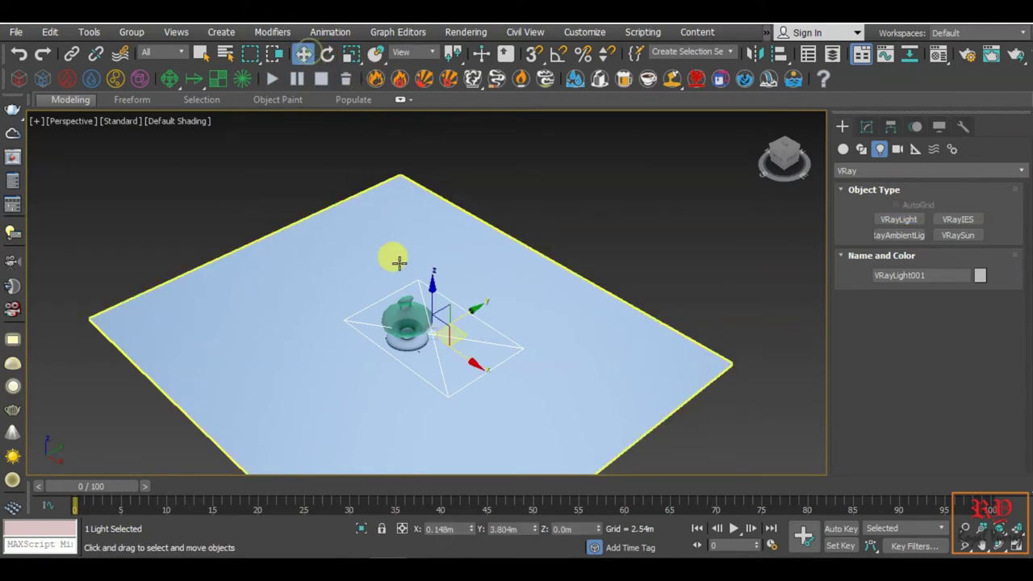
left_click_drag(444, 319, 427, 98)
scroll(438, 242, "down", 3)
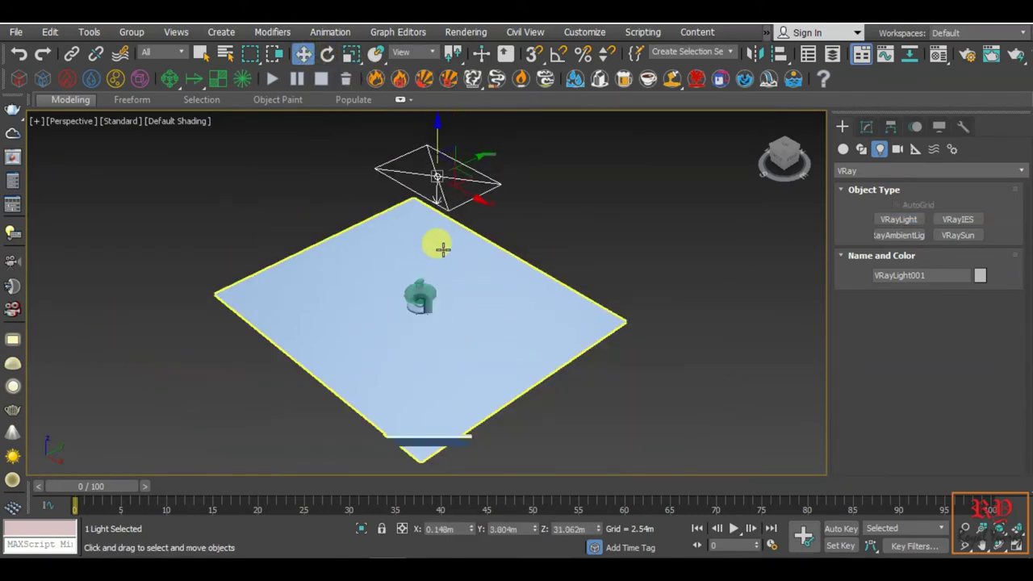
scroll(430, 288, "down", 2)
mouse_move(431, 288)
middle_mouse_down("alt")
mouse_move(484, 219)
mouse_move(464, 194)
middle_mouse_up("alt")
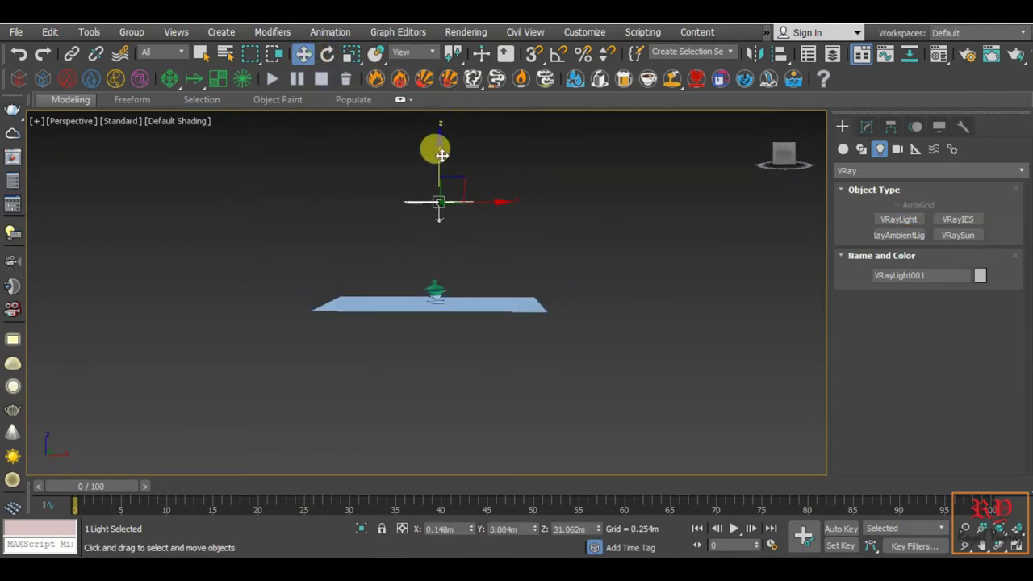
left_click_drag(441, 154, 436, 73)
mouse_move(479, 216)
middle_mouse_down("alt")
mouse_move(414, 265)
mouse_move(480, 293)
middle_mouse_up("alt")
scroll(419, 264, "up", 5)
scroll(420, 263, "up", 3)
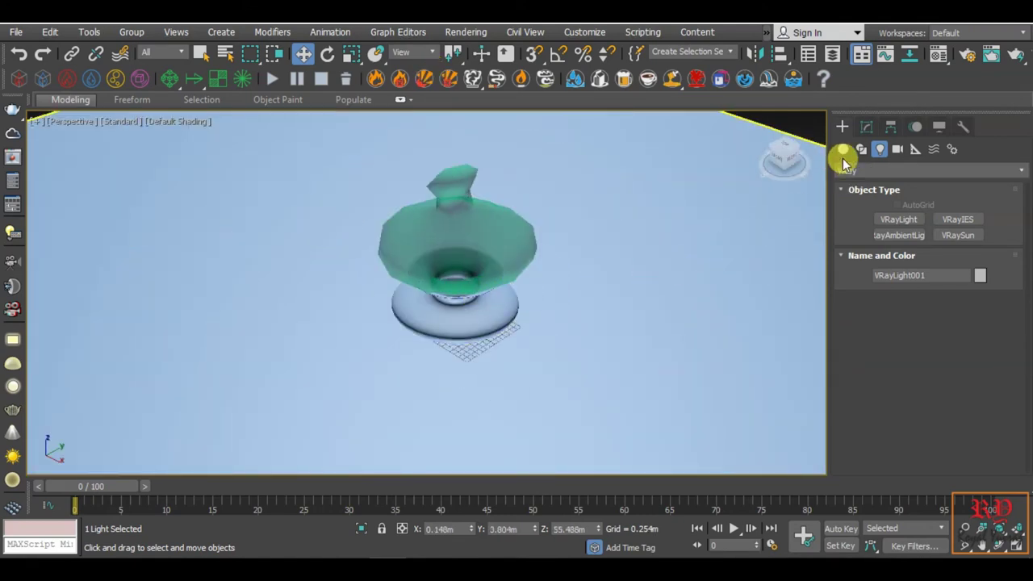
left_click(864, 126)
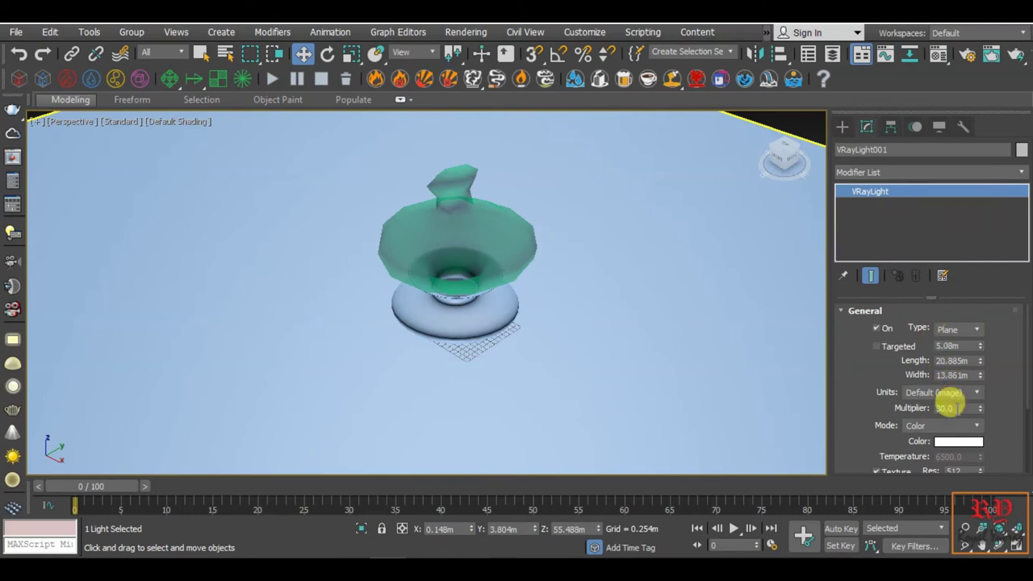
double_click(958, 408)
type("2")
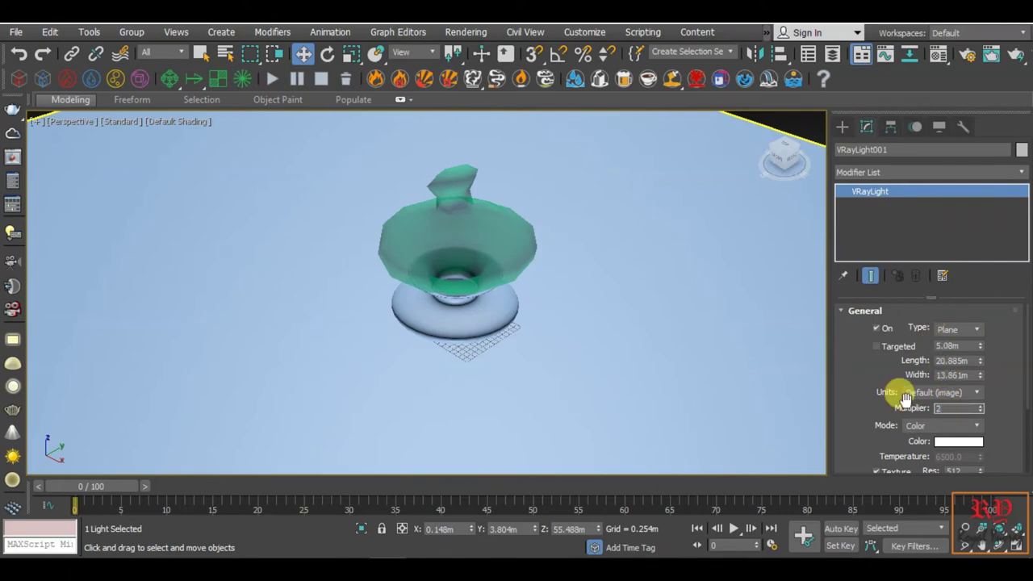
Render the lit pot scene in V-Ray (38.8 s) and close the frame buffer
left_click(1015, 57)
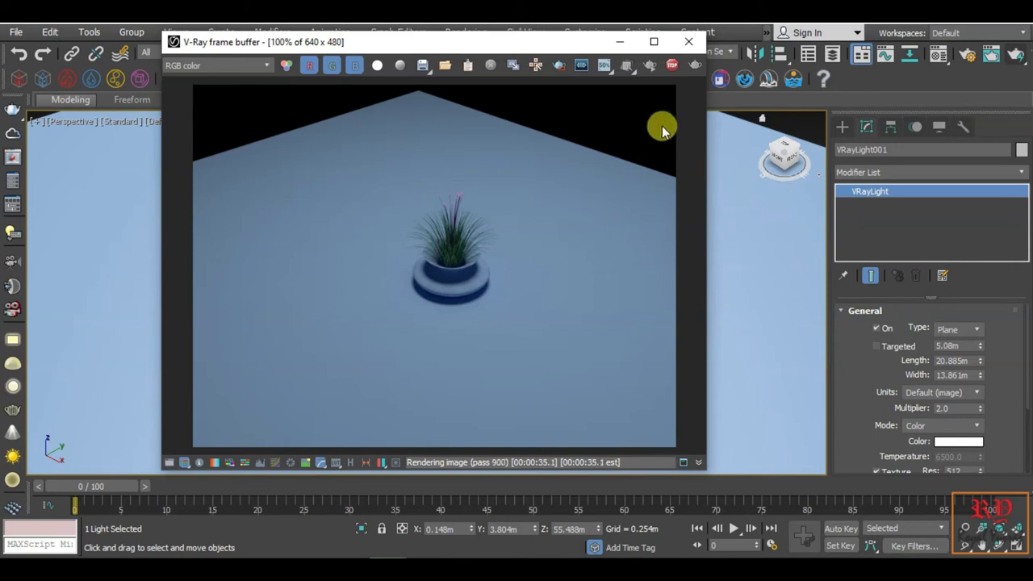
left_click(672, 64)
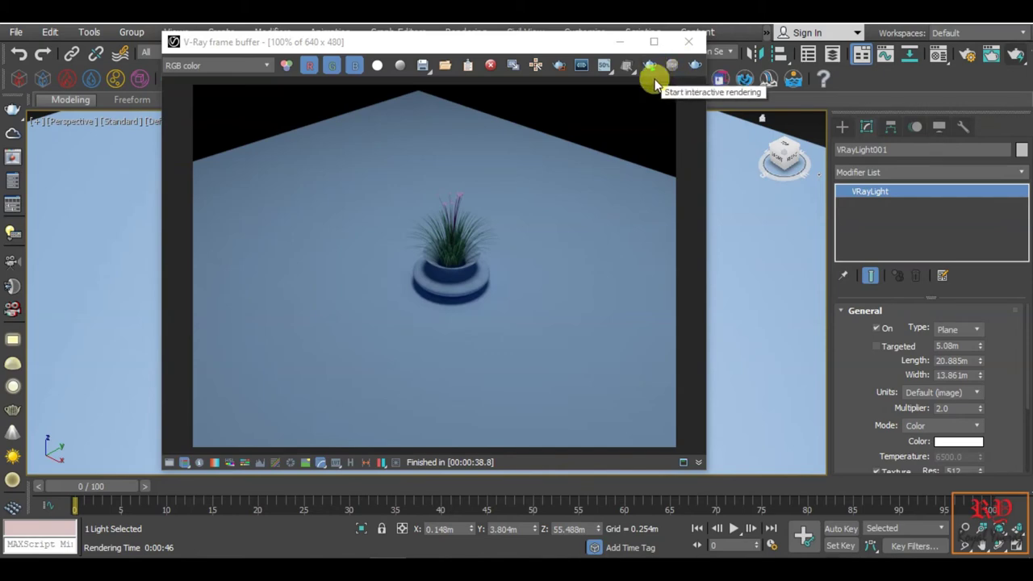
left_click(688, 41)
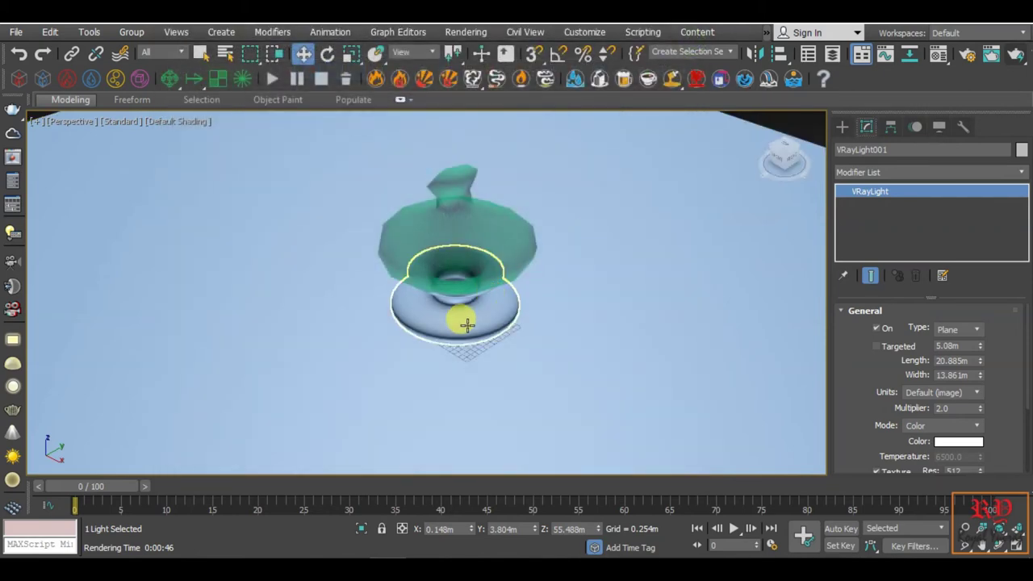
Lower VRayLight001 to Z 24.815m and re-render the scene in V-Ray
scroll(460, 323, "down", 5)
scroll(488, 316, "down", 5)
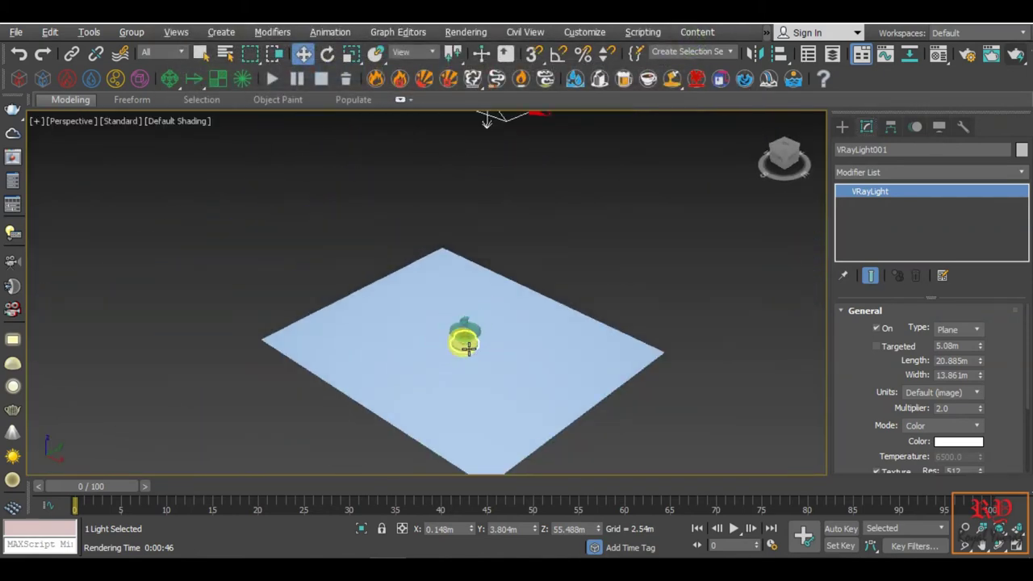
scroll(511, 263, "down", 1)
left_click_drag(488, 125, 460, 343)
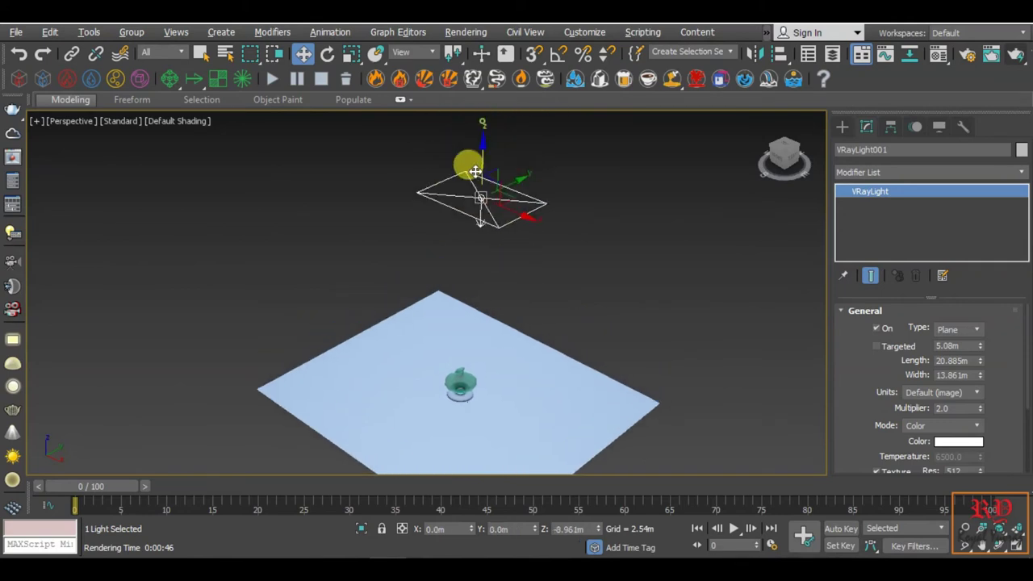
scroll(461, 343, "up", 4)
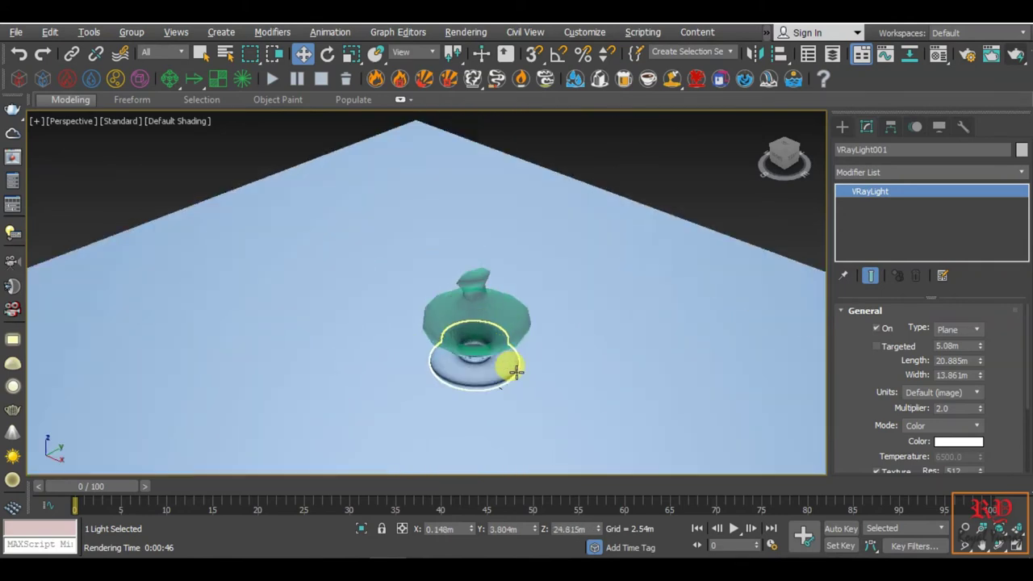
scroll(511, 363, "up", 3)
scroll(442, 364, "up", 2)
left_click(1018, 56)
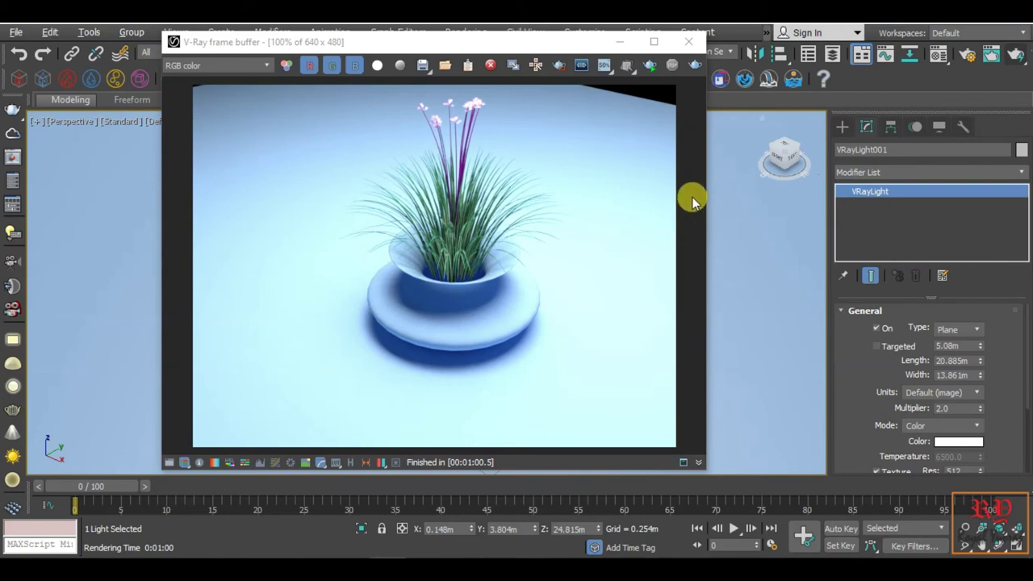
left_click(691, 48)
Select the vase and assign it the beige Physical Material 01 - Default from the Material Editor
left_click(691, 48)
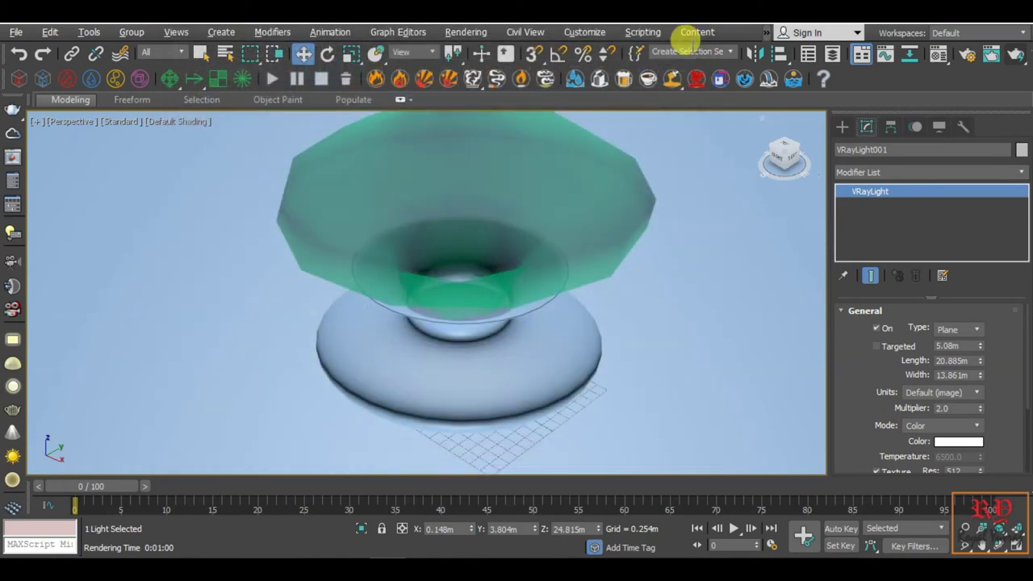
scroll(595, 294, "up", 2)
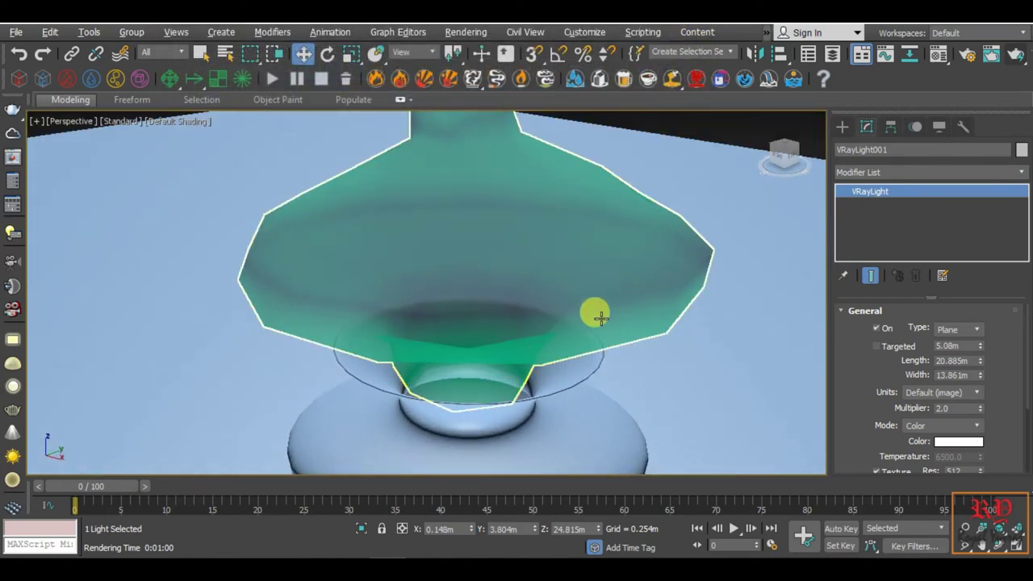
middle_click_drag(594, 309, 573, 312, "alt")
left_click(573, 313)
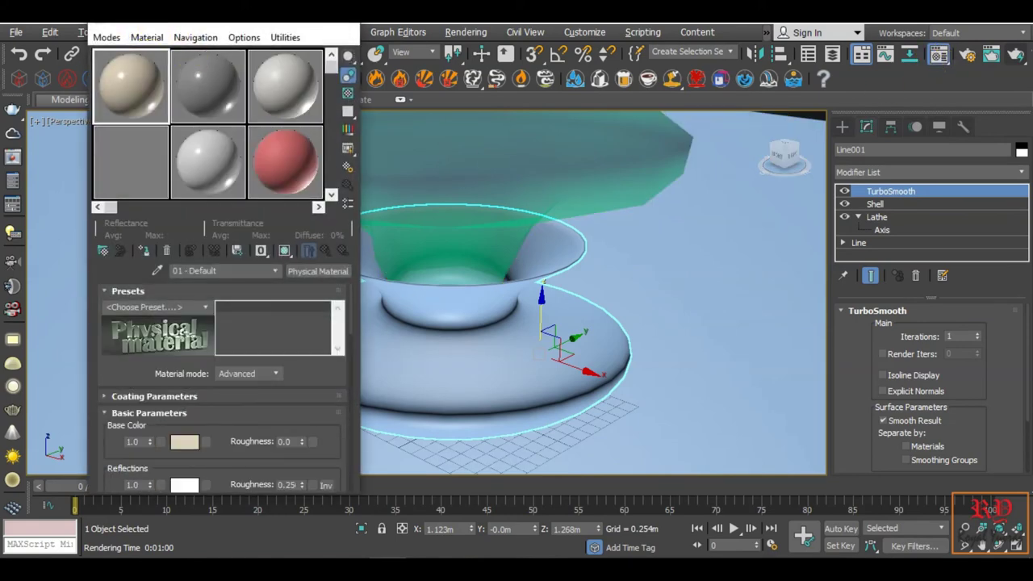
mouse_move(178, 18)
left_mouse_down()
mouse_move(312, 50)
mouse_move(787, 69)
left_mouse_up()
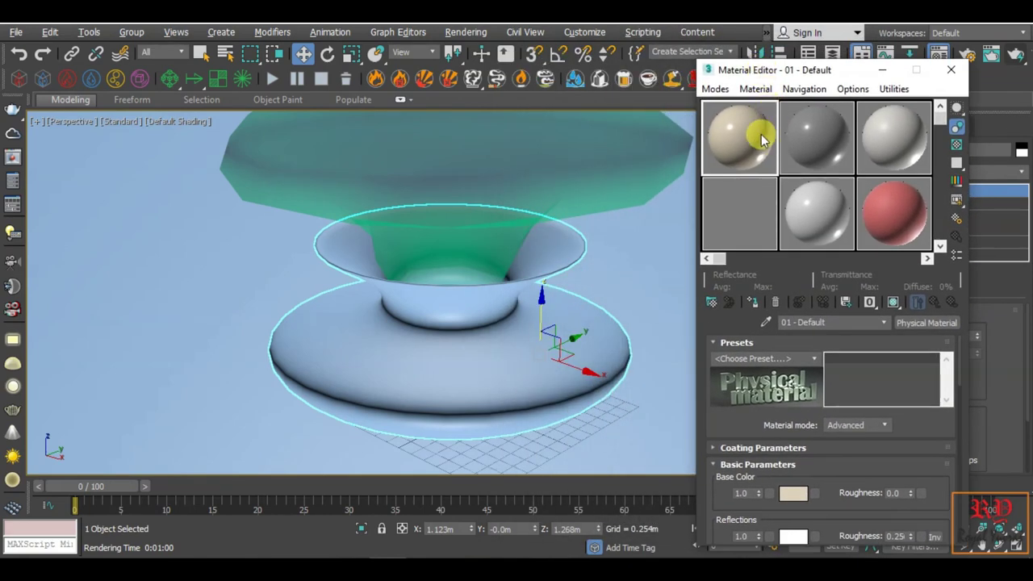
left_click_drag(751, 139, 580, 330)
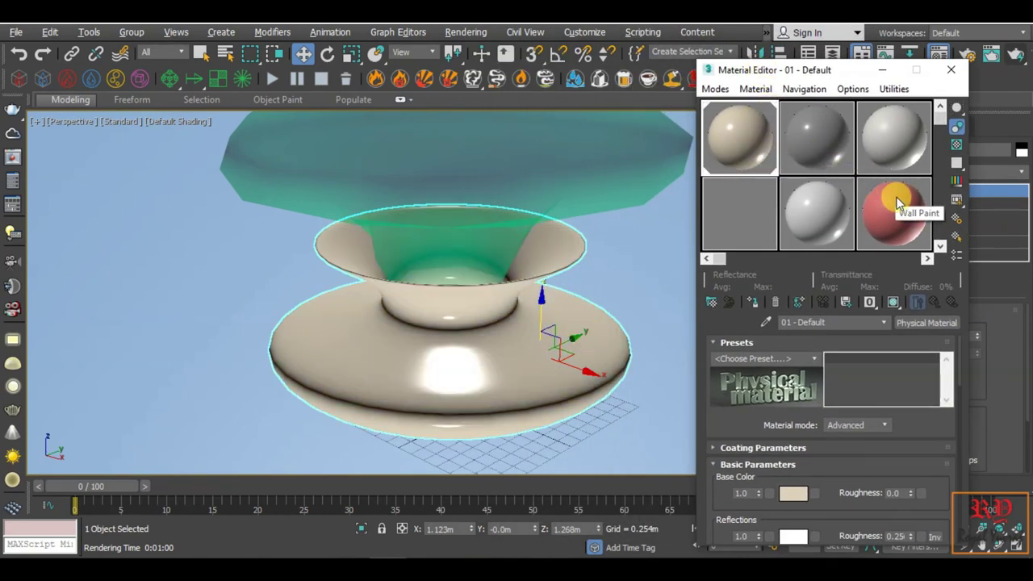
mouse_move(943, 111)
left_mouse_down()
mouse_move(943, 188)
mouse_move(940, 113)
left_mouse_up()
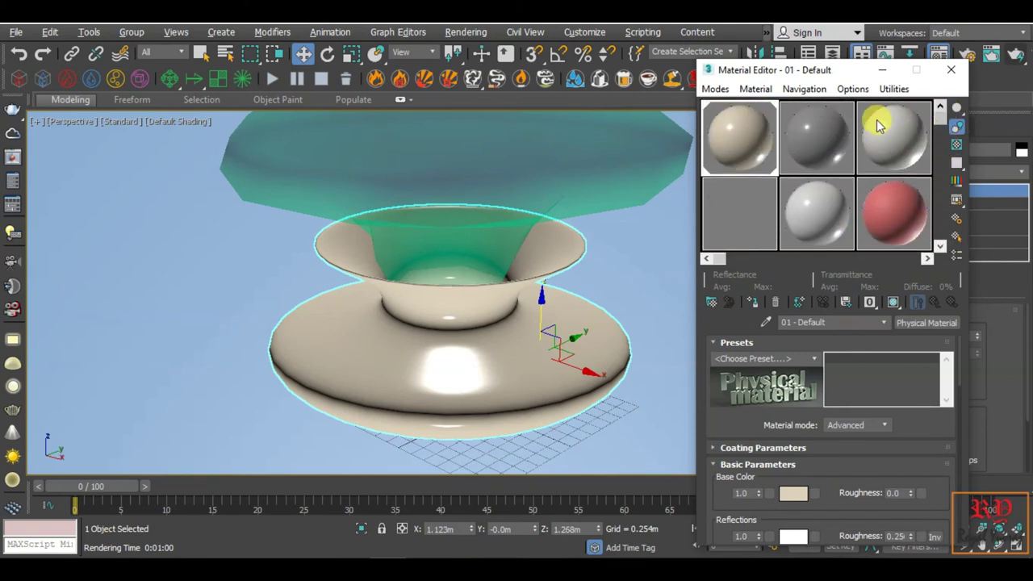
left_click(821, 137)
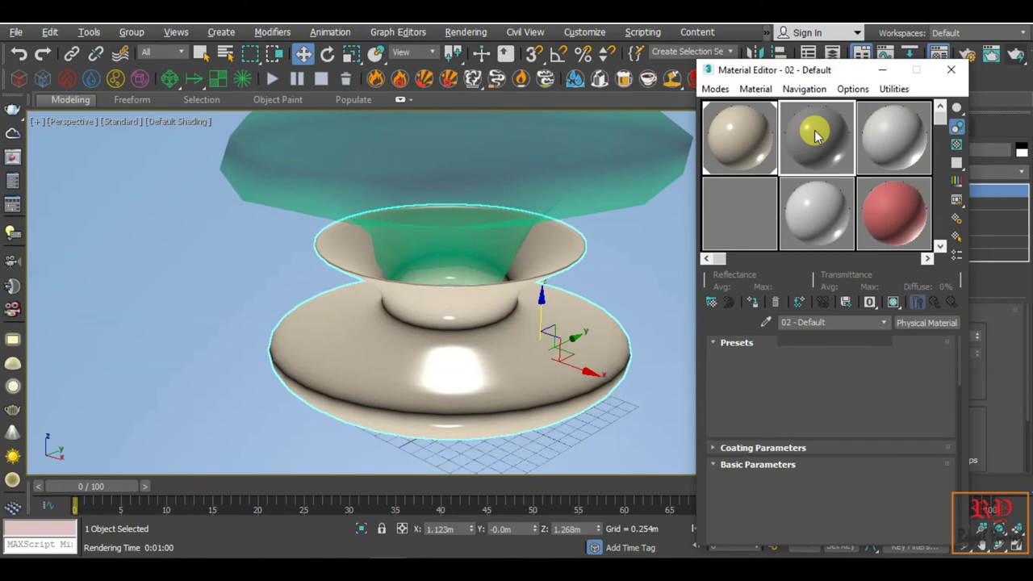
Close the Material Editor and launch a production V-Ray render of the vase and plant
left_click(951, 70)
left_click(1015, 54)
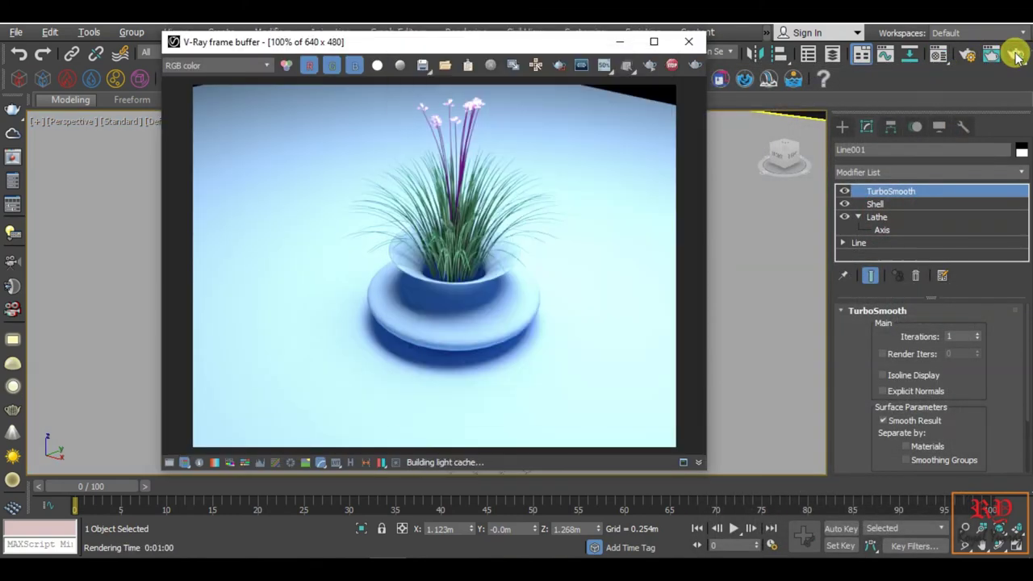